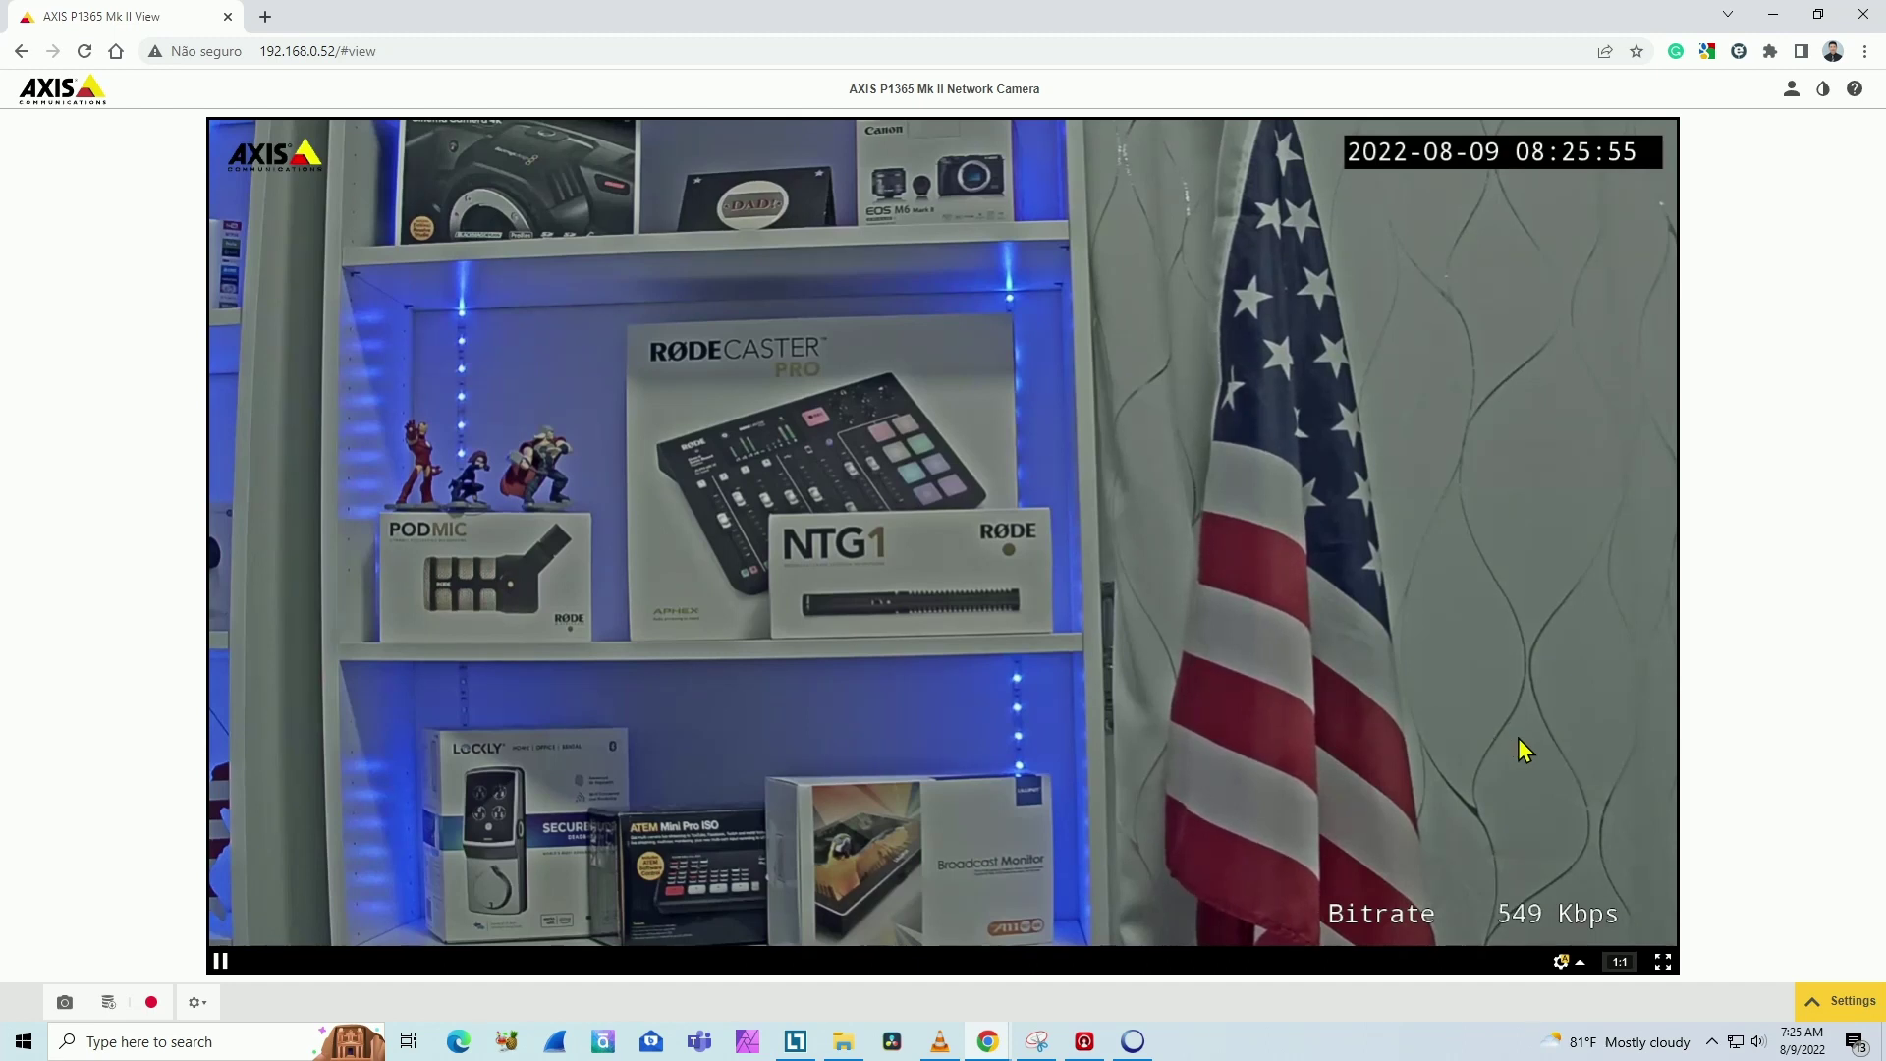
Step: Open the overlay settings and inspect the date-and-time text overlay without changing it
left_click(1829, 1001)
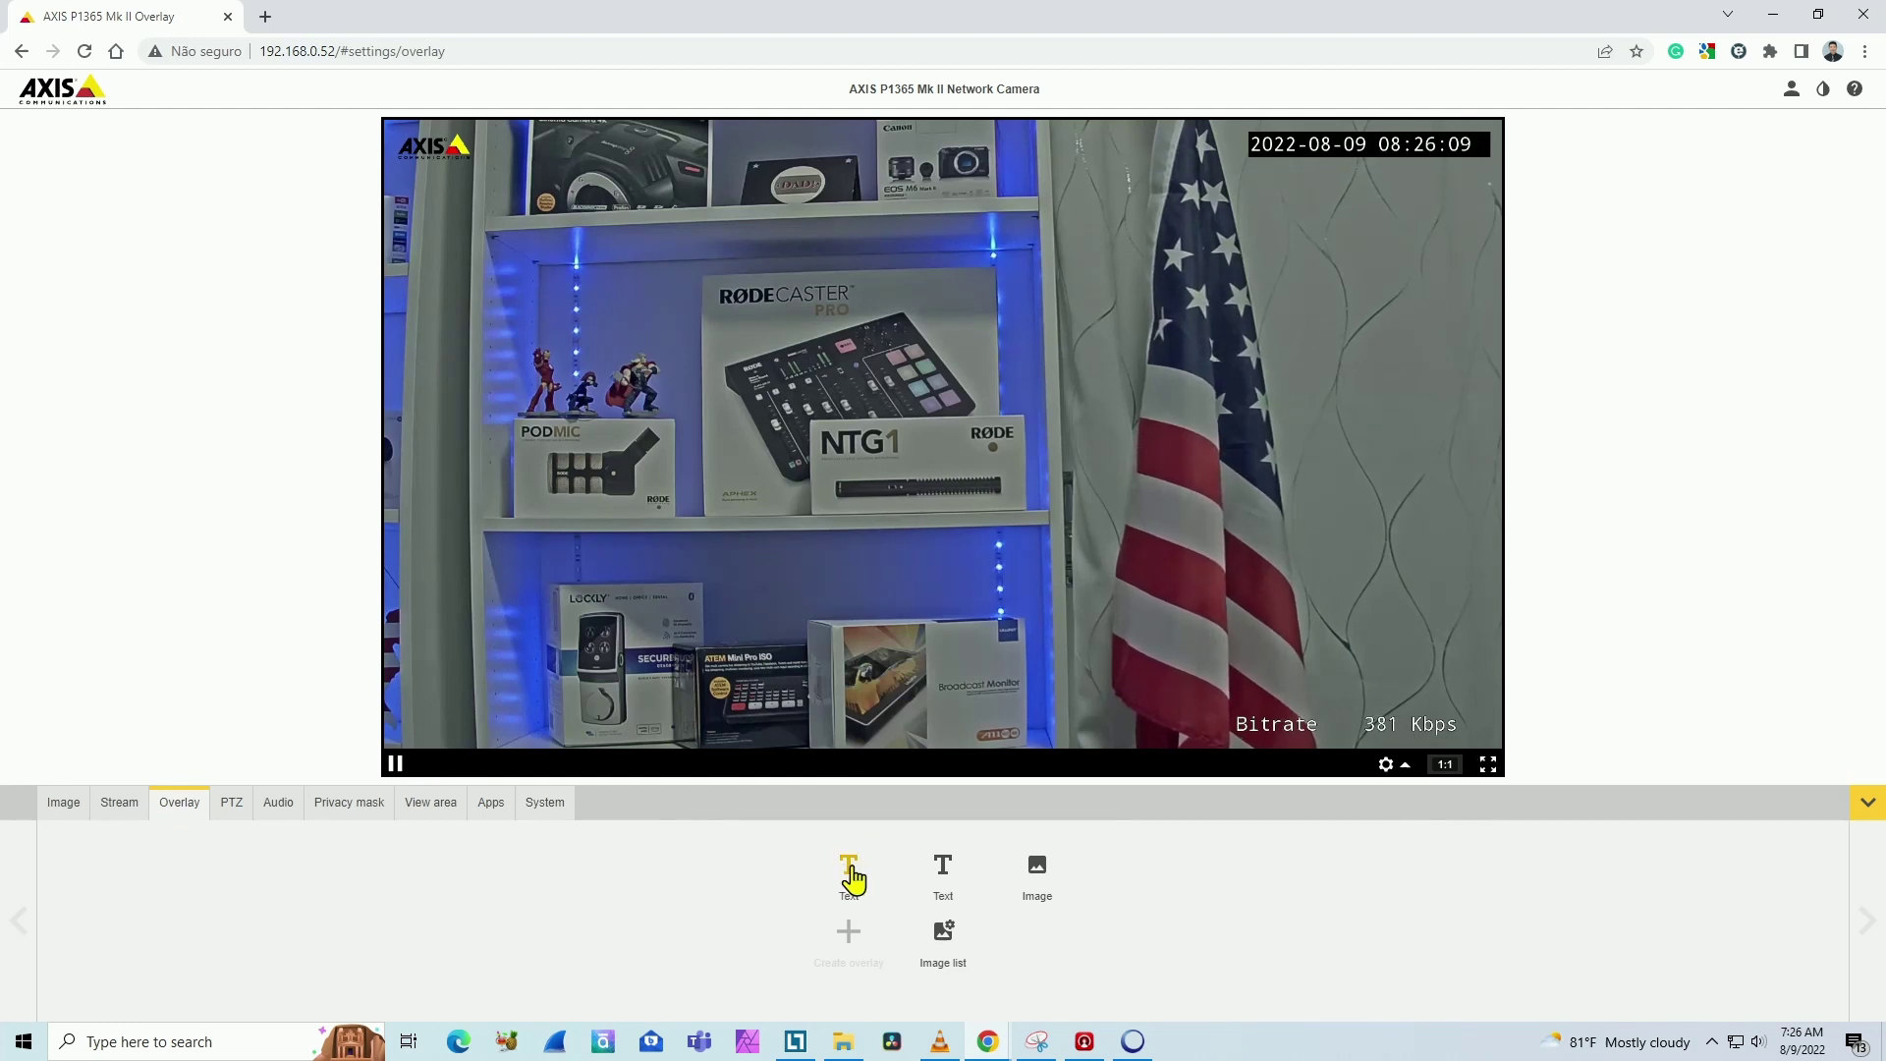
left_click(854, 869)
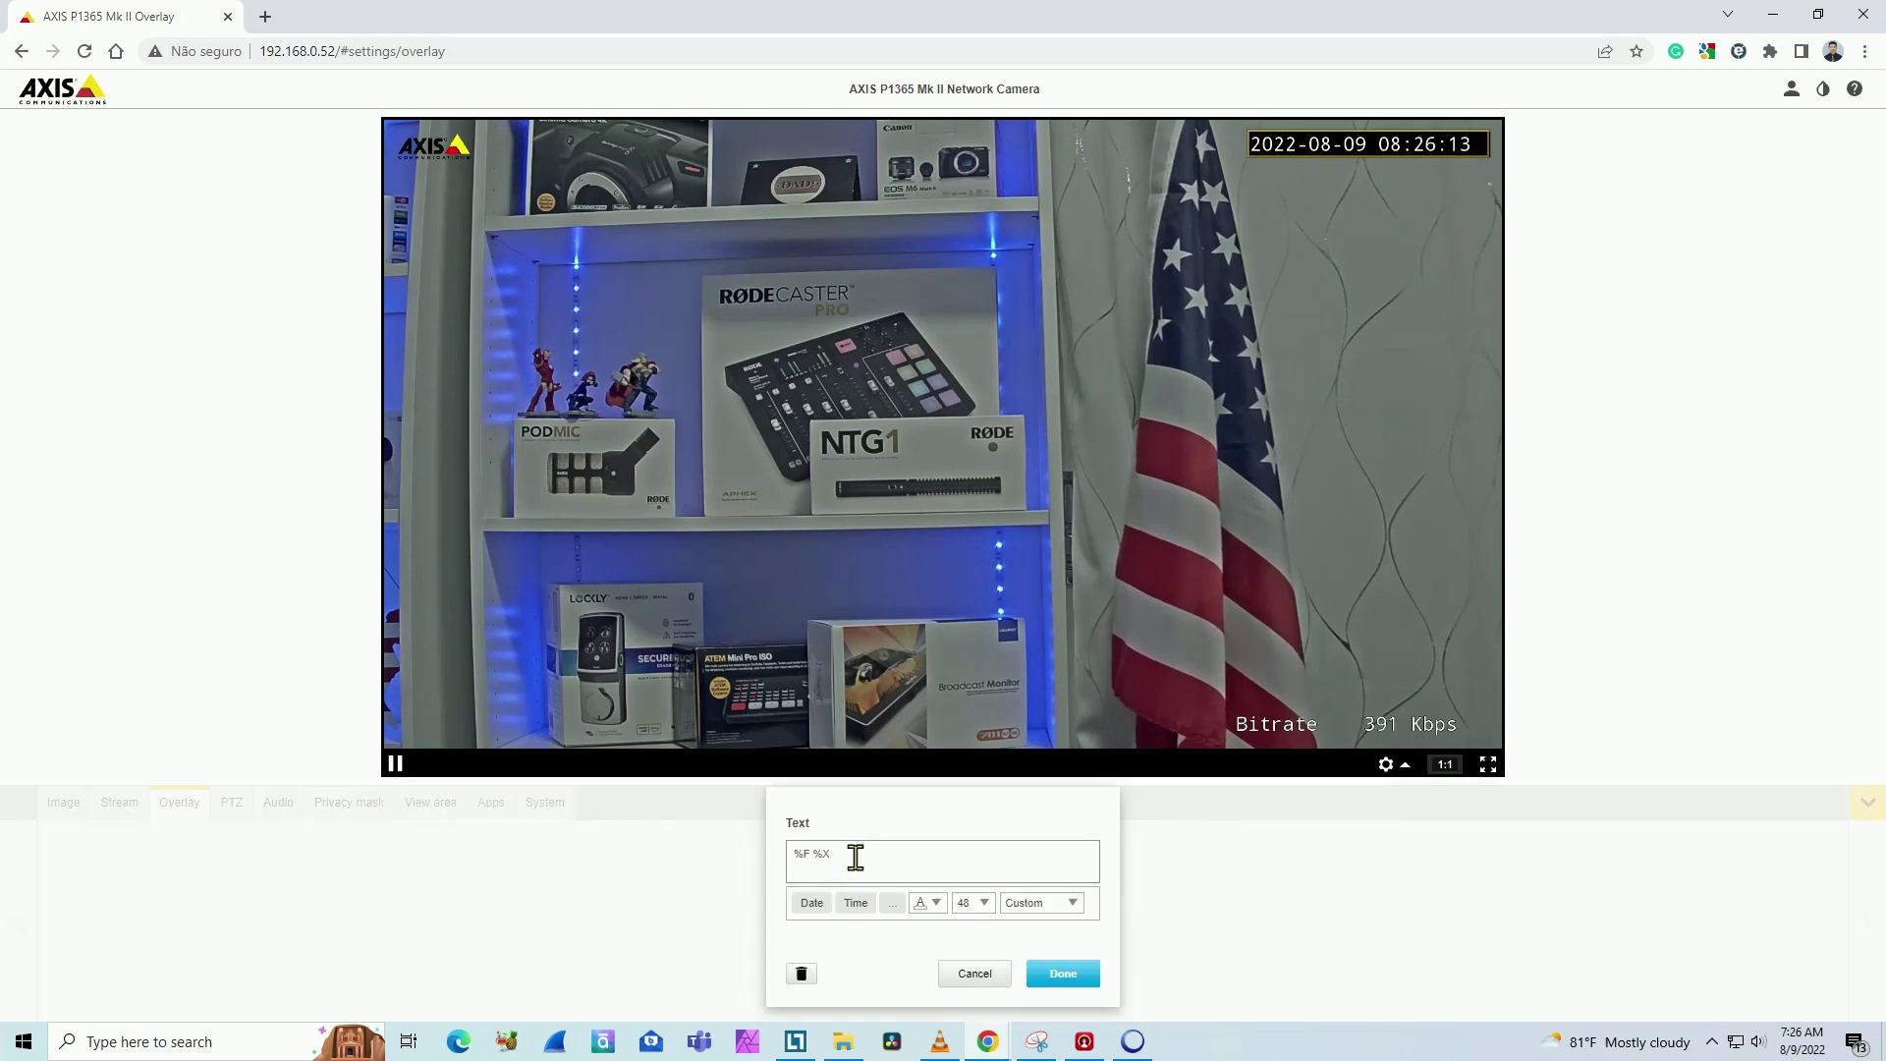
left_click(978, 975)
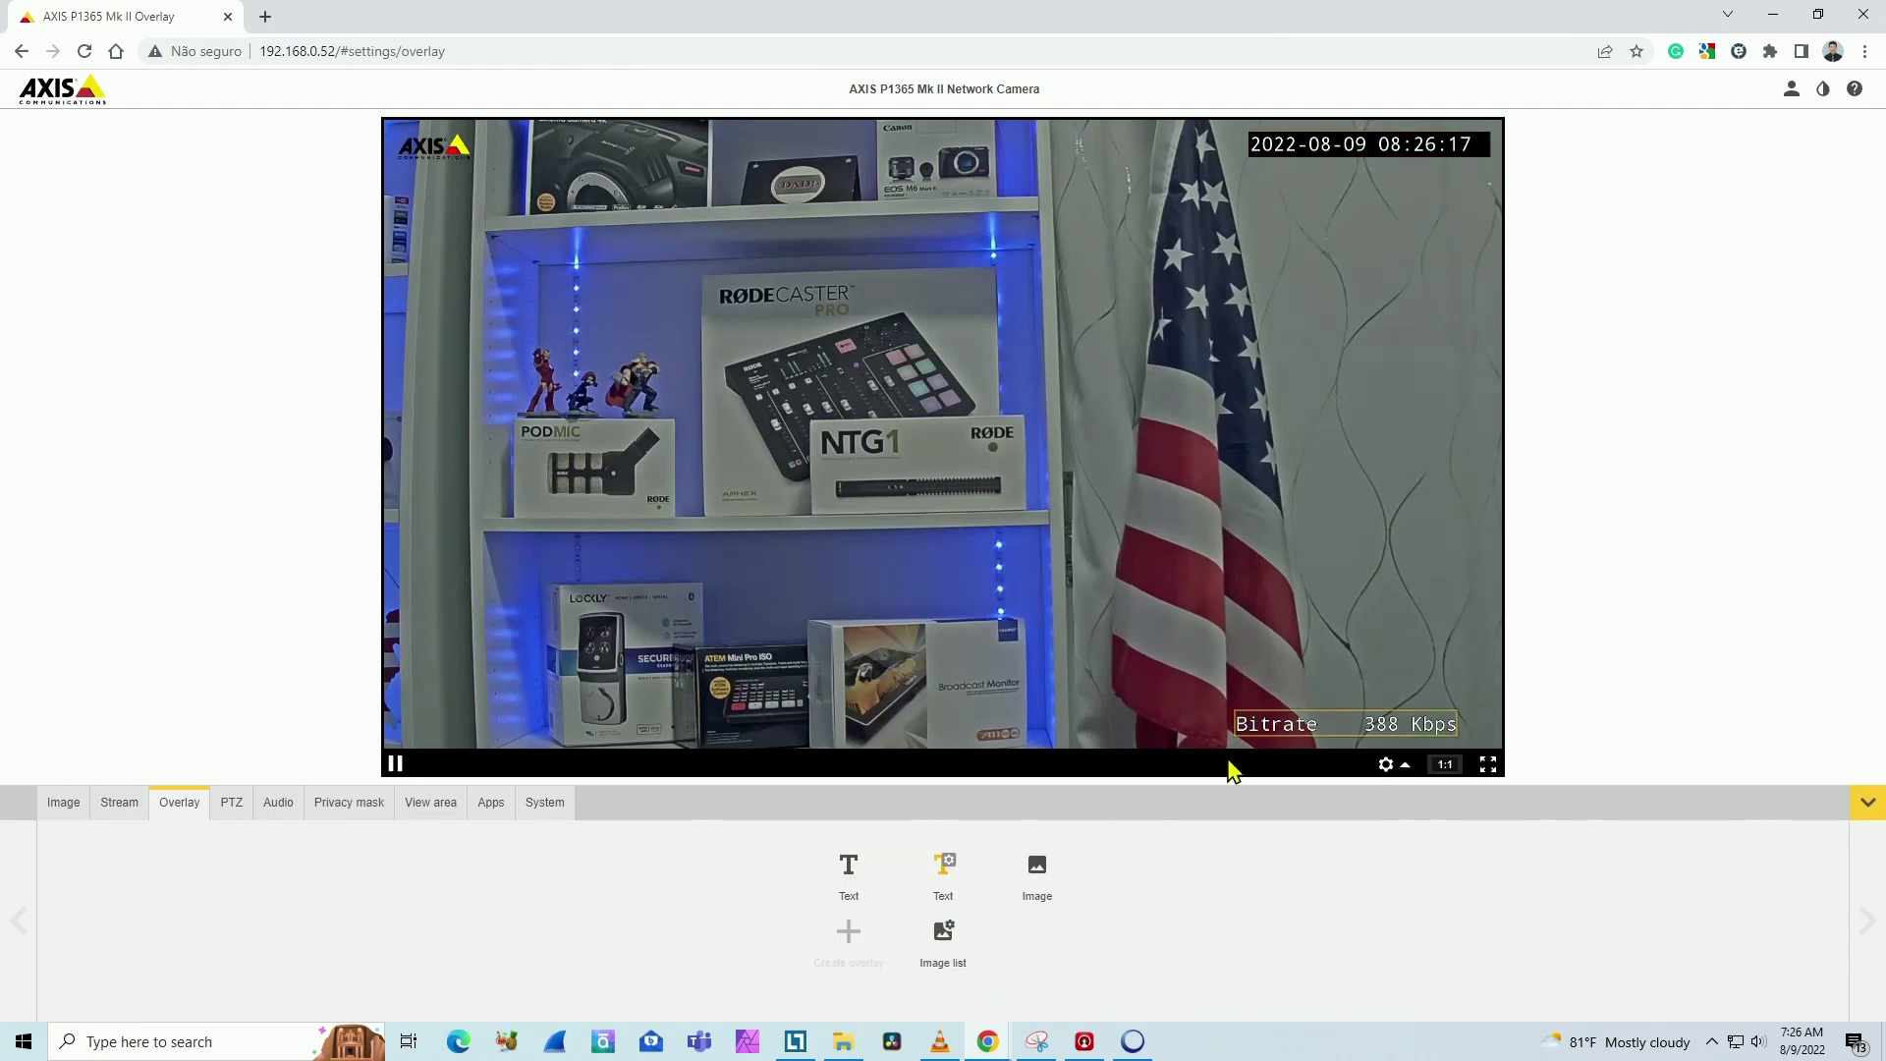
Step: Open the 'Bitrate #b Kbps' text overlay and select its #b modifier text
left_click(949, 863)
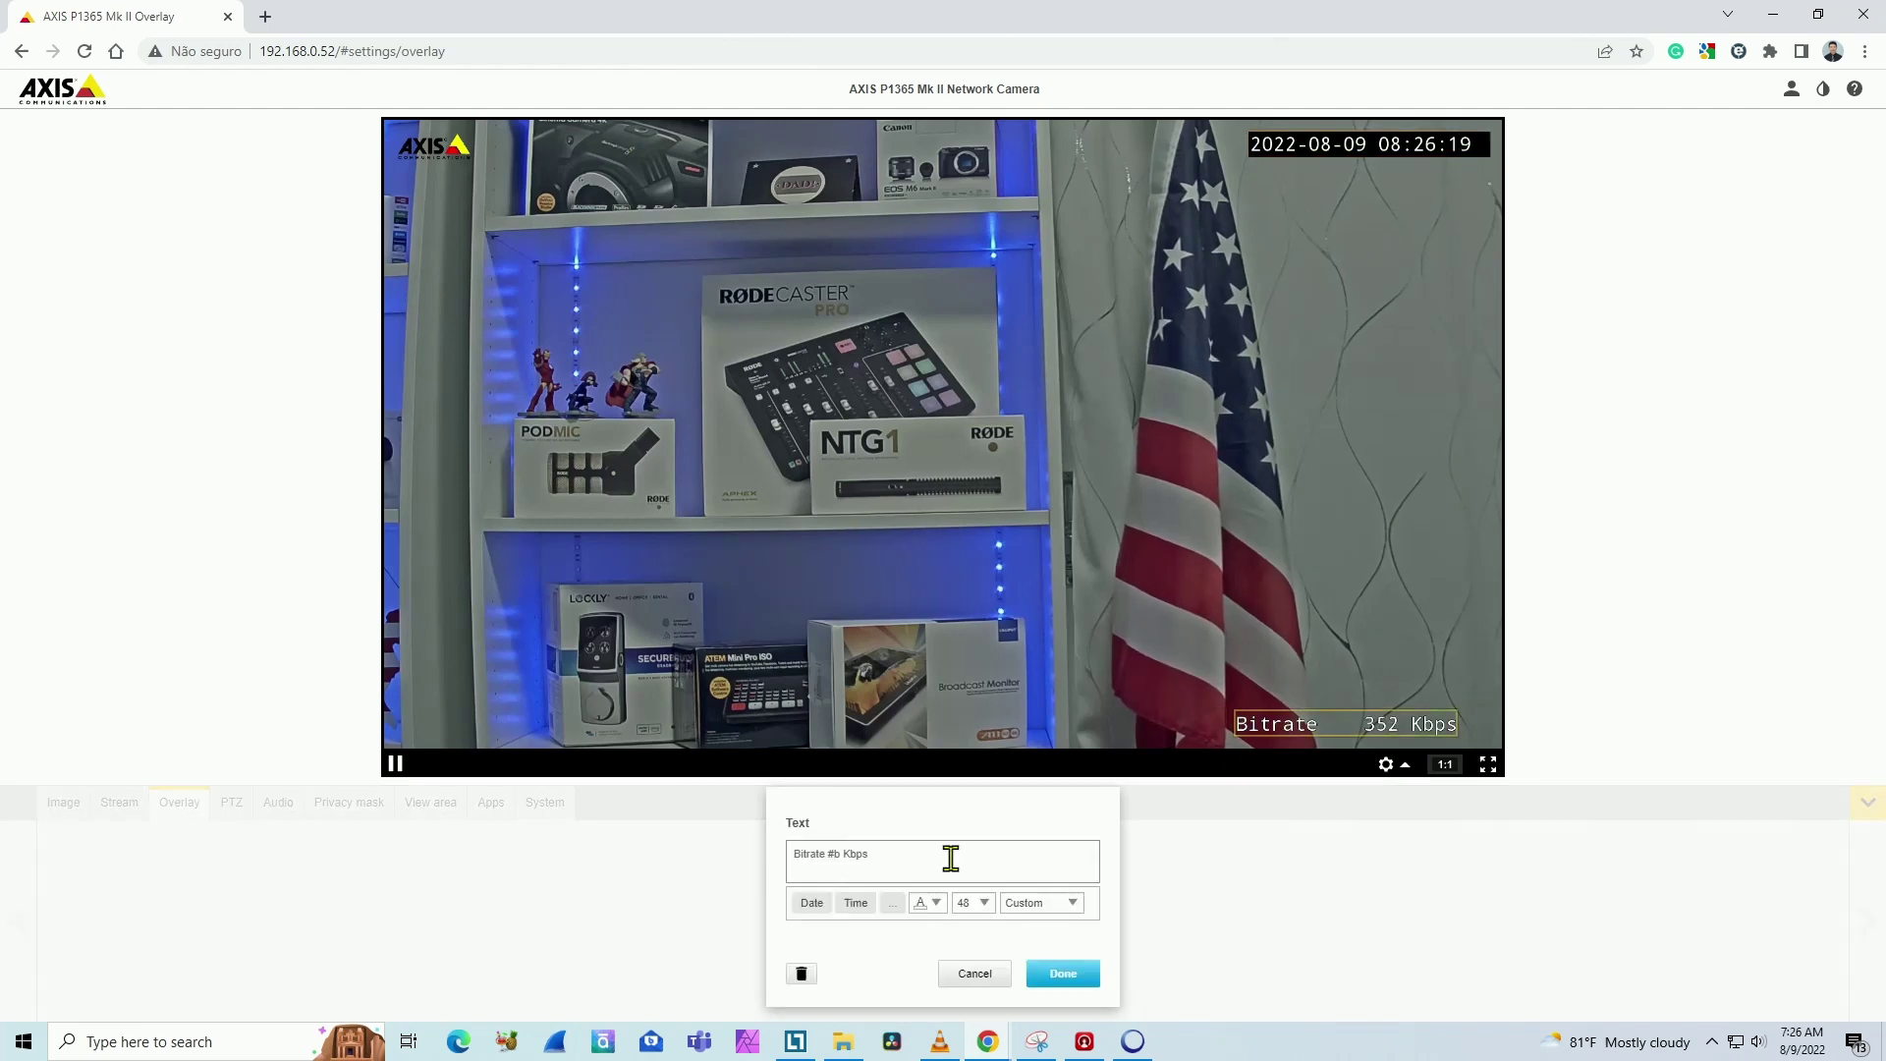
double_click(845, 857)
left_click(880, 859)
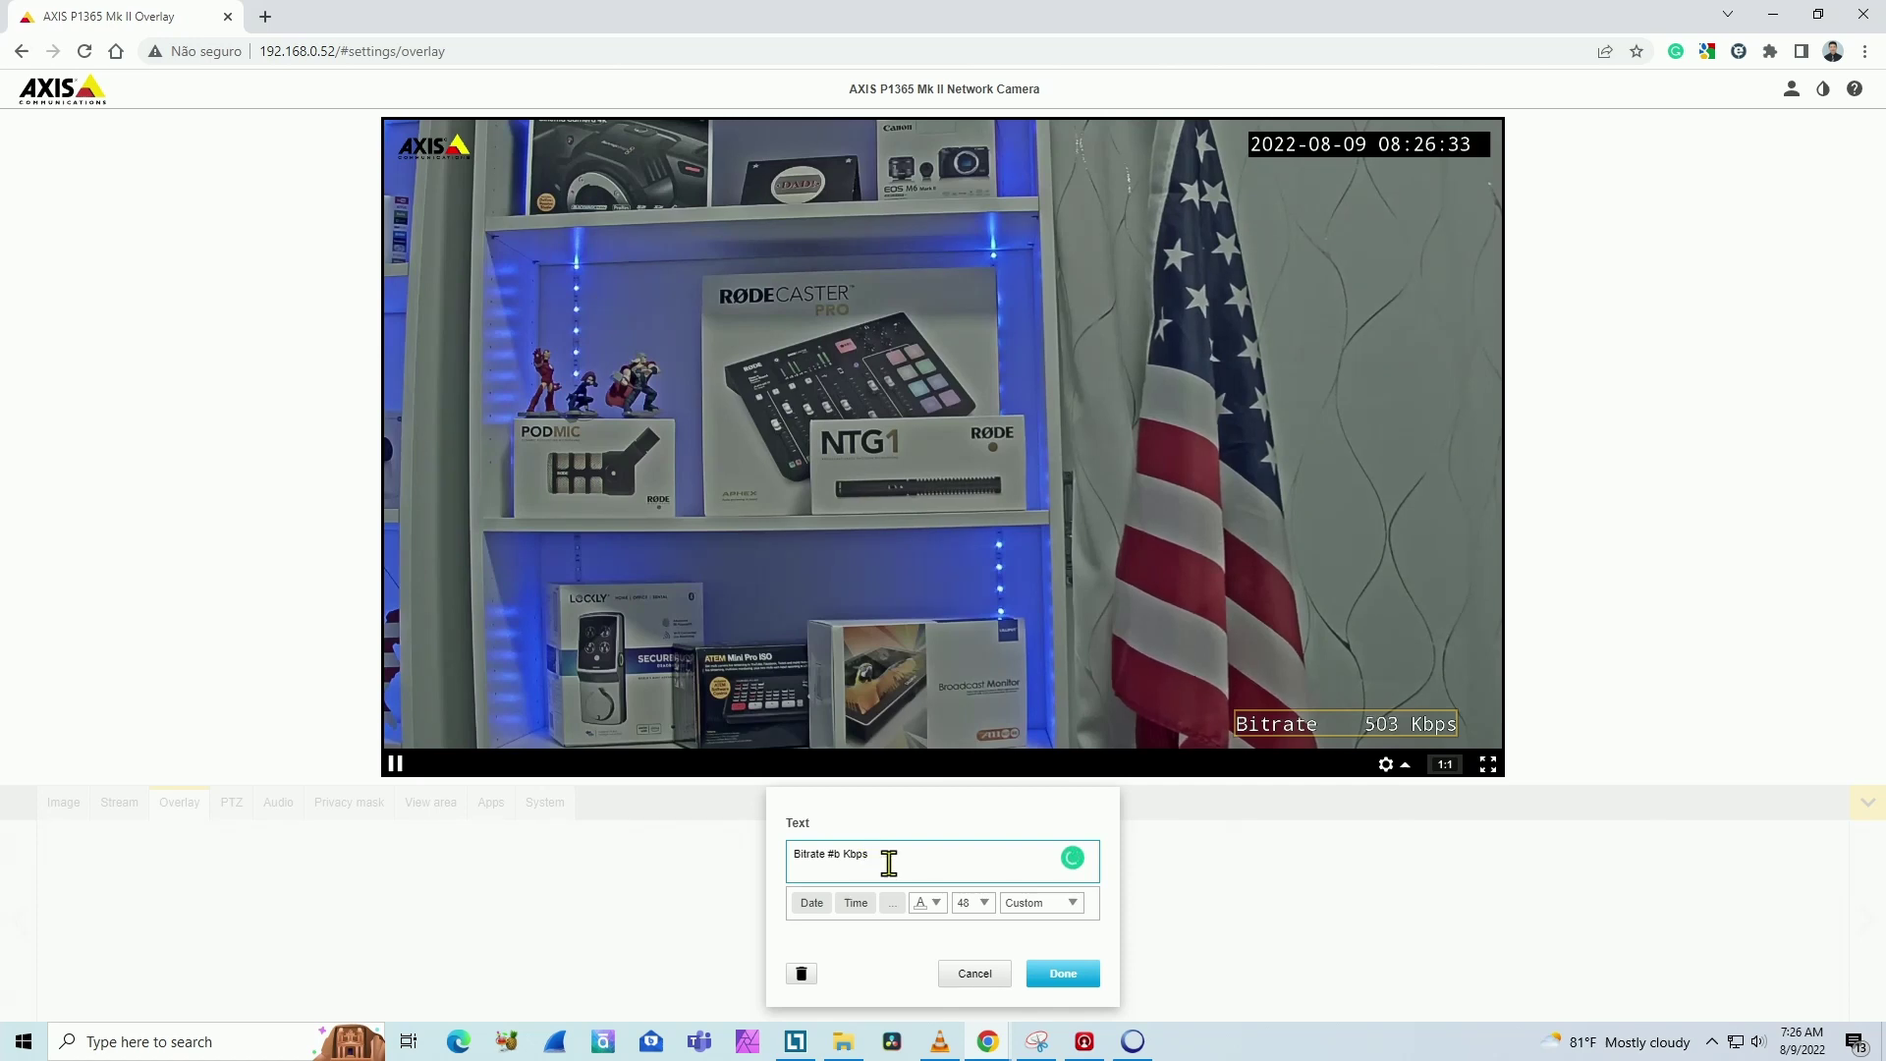
Step: Delete the old bitrate overlay and start a new text-type overlay
left_click(804, 974)
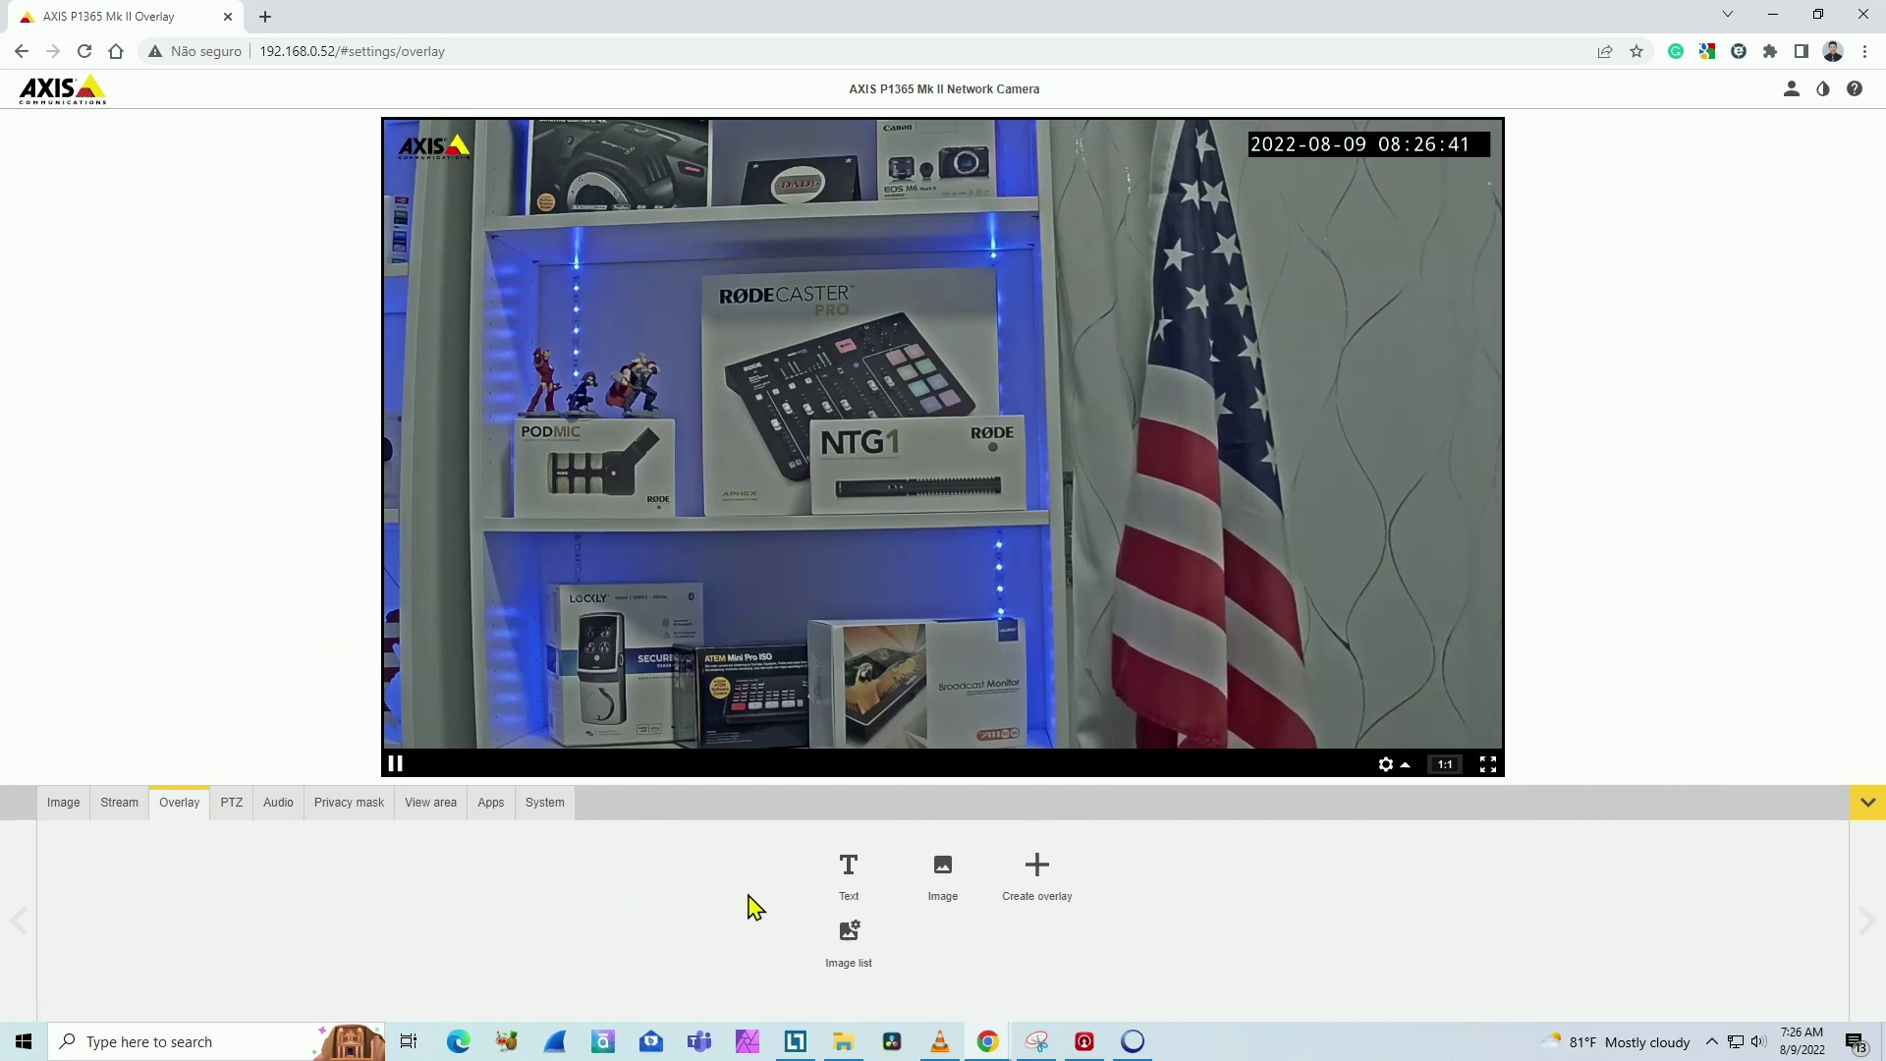
left_click(1039, 875)
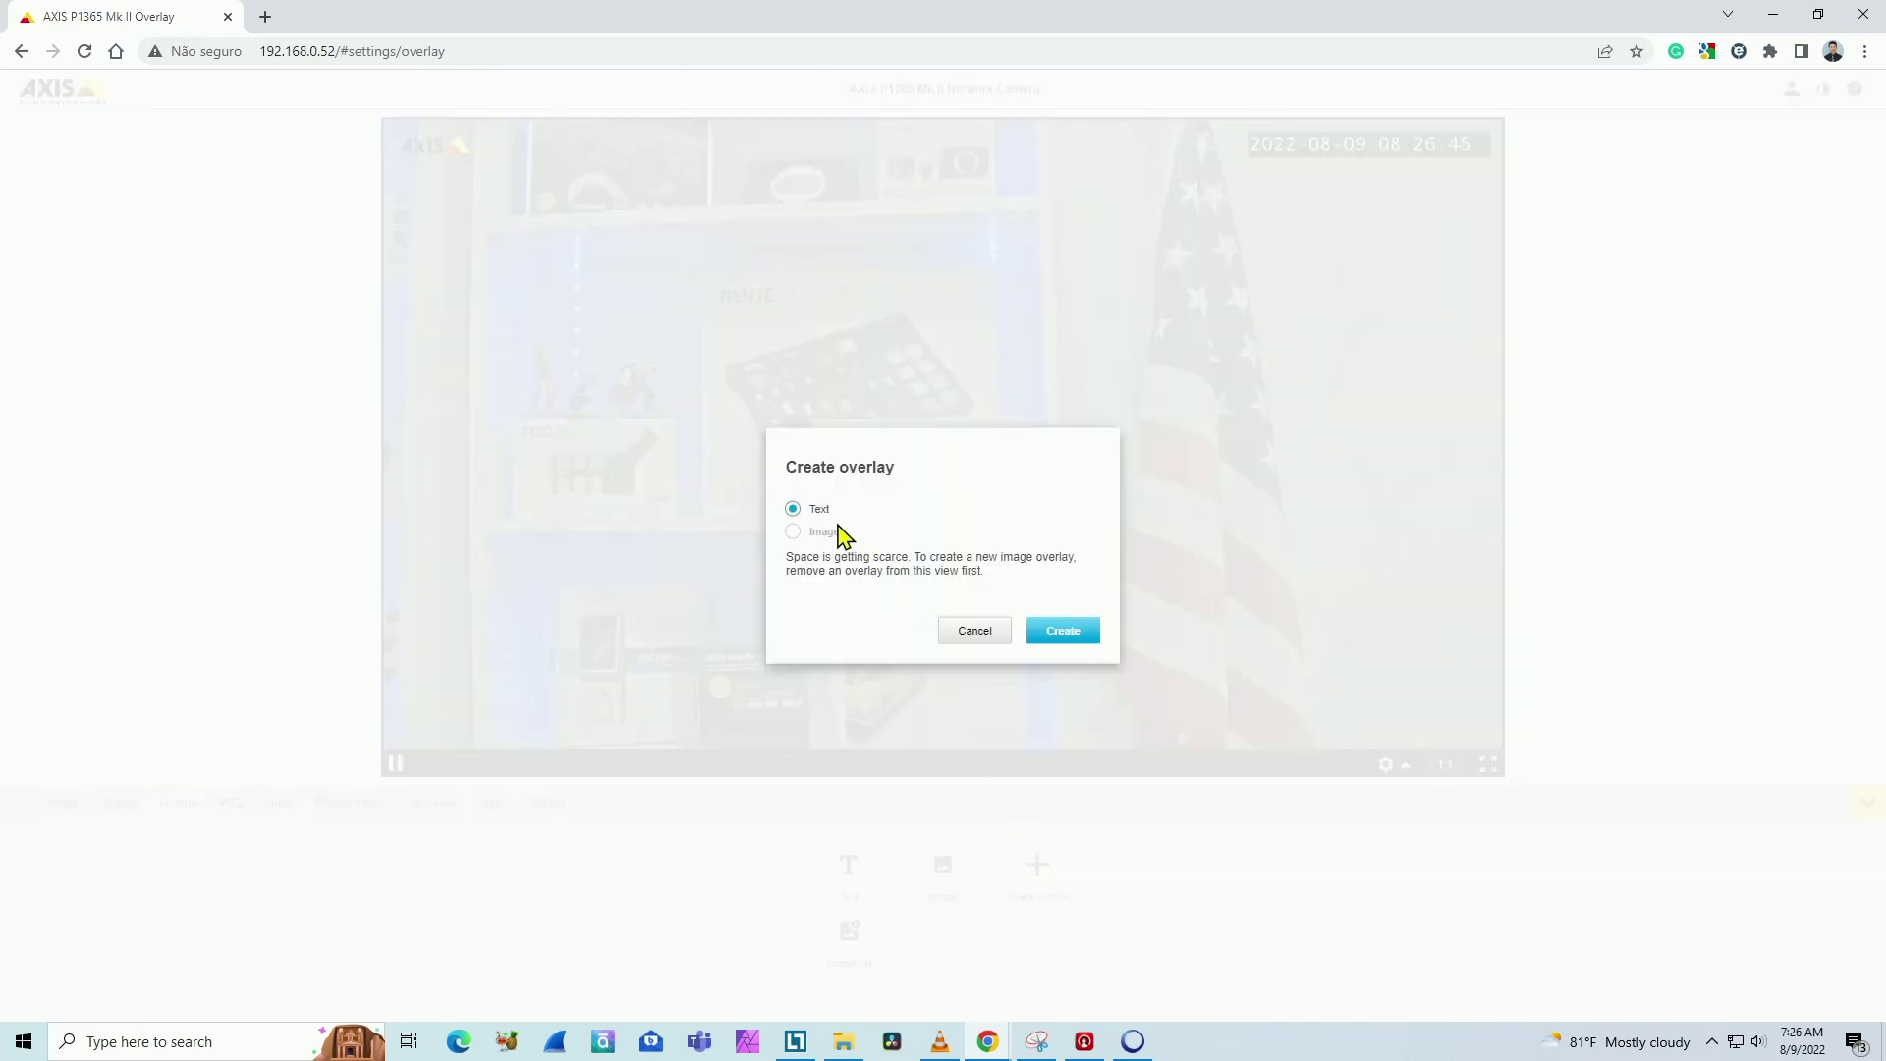
left_click(1062, 631)
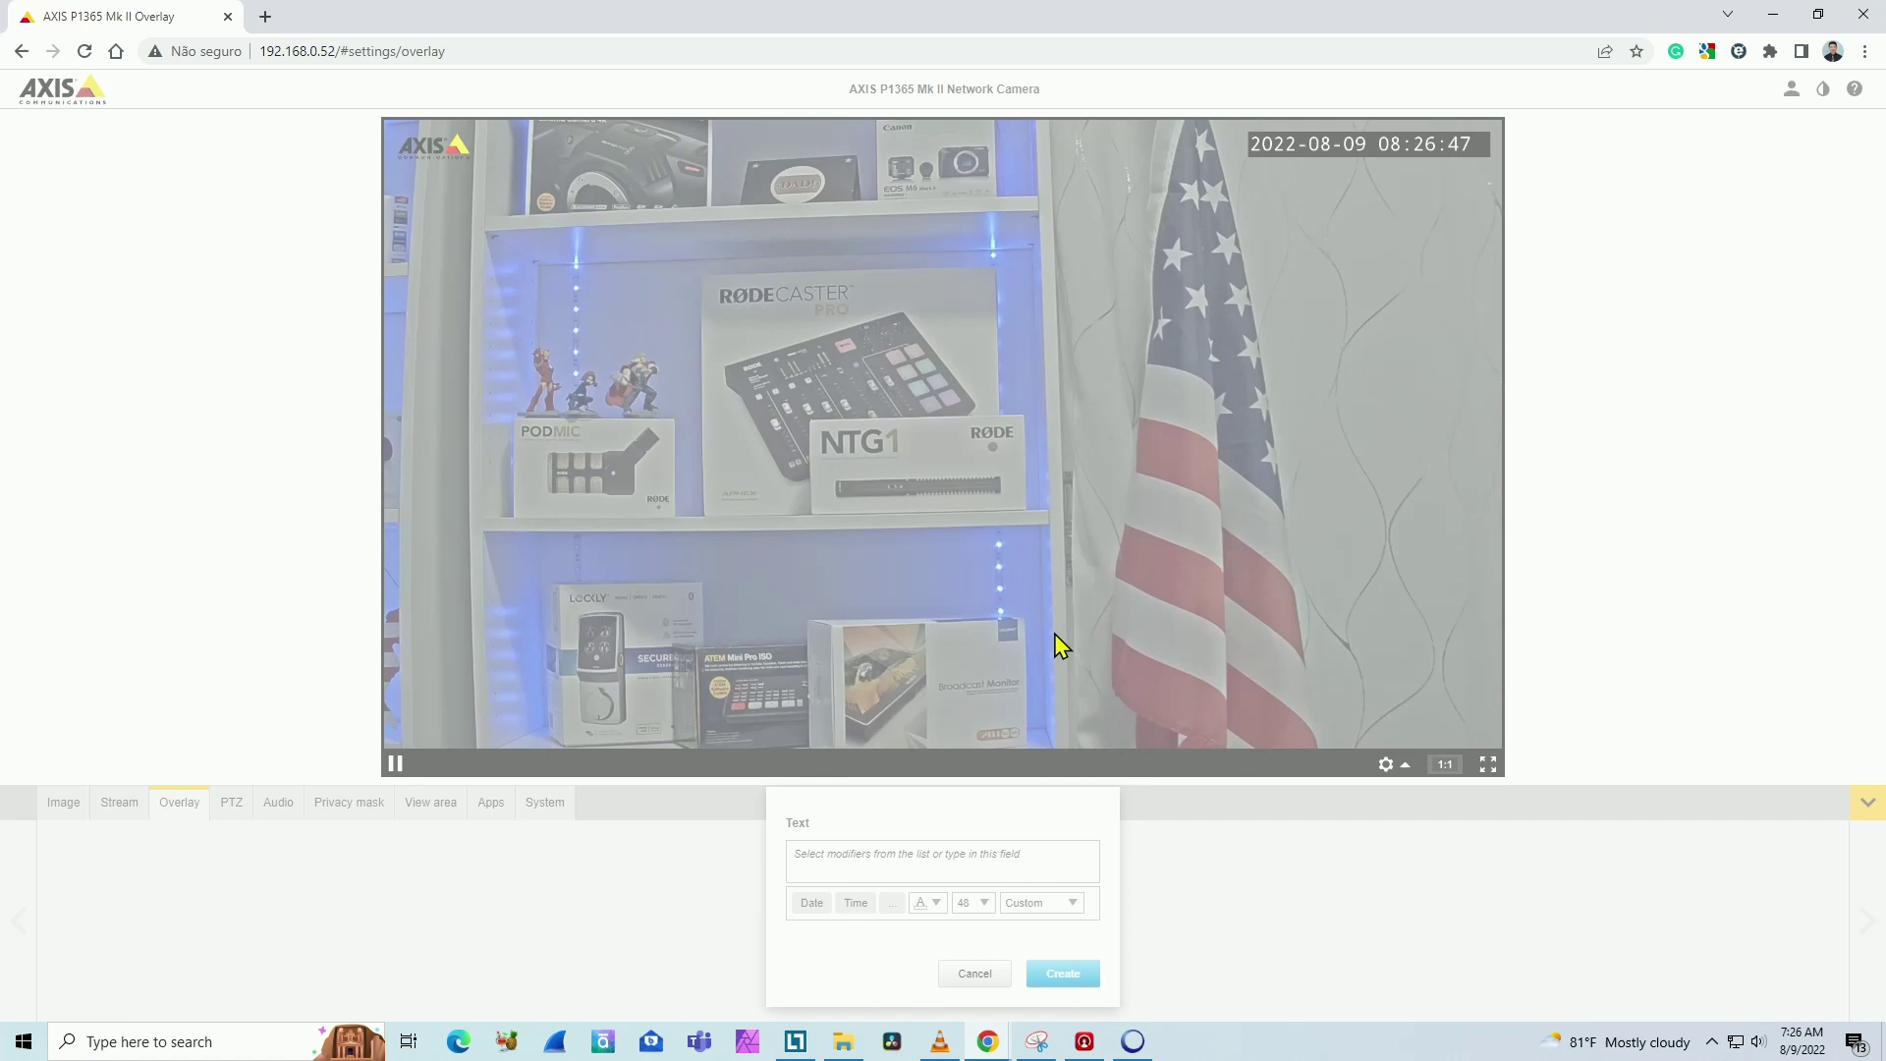
Step: Insert the #b modifier found by searching 'bi', prefix it with 'Bitrate', and create the overlay
left_click(891, 904)
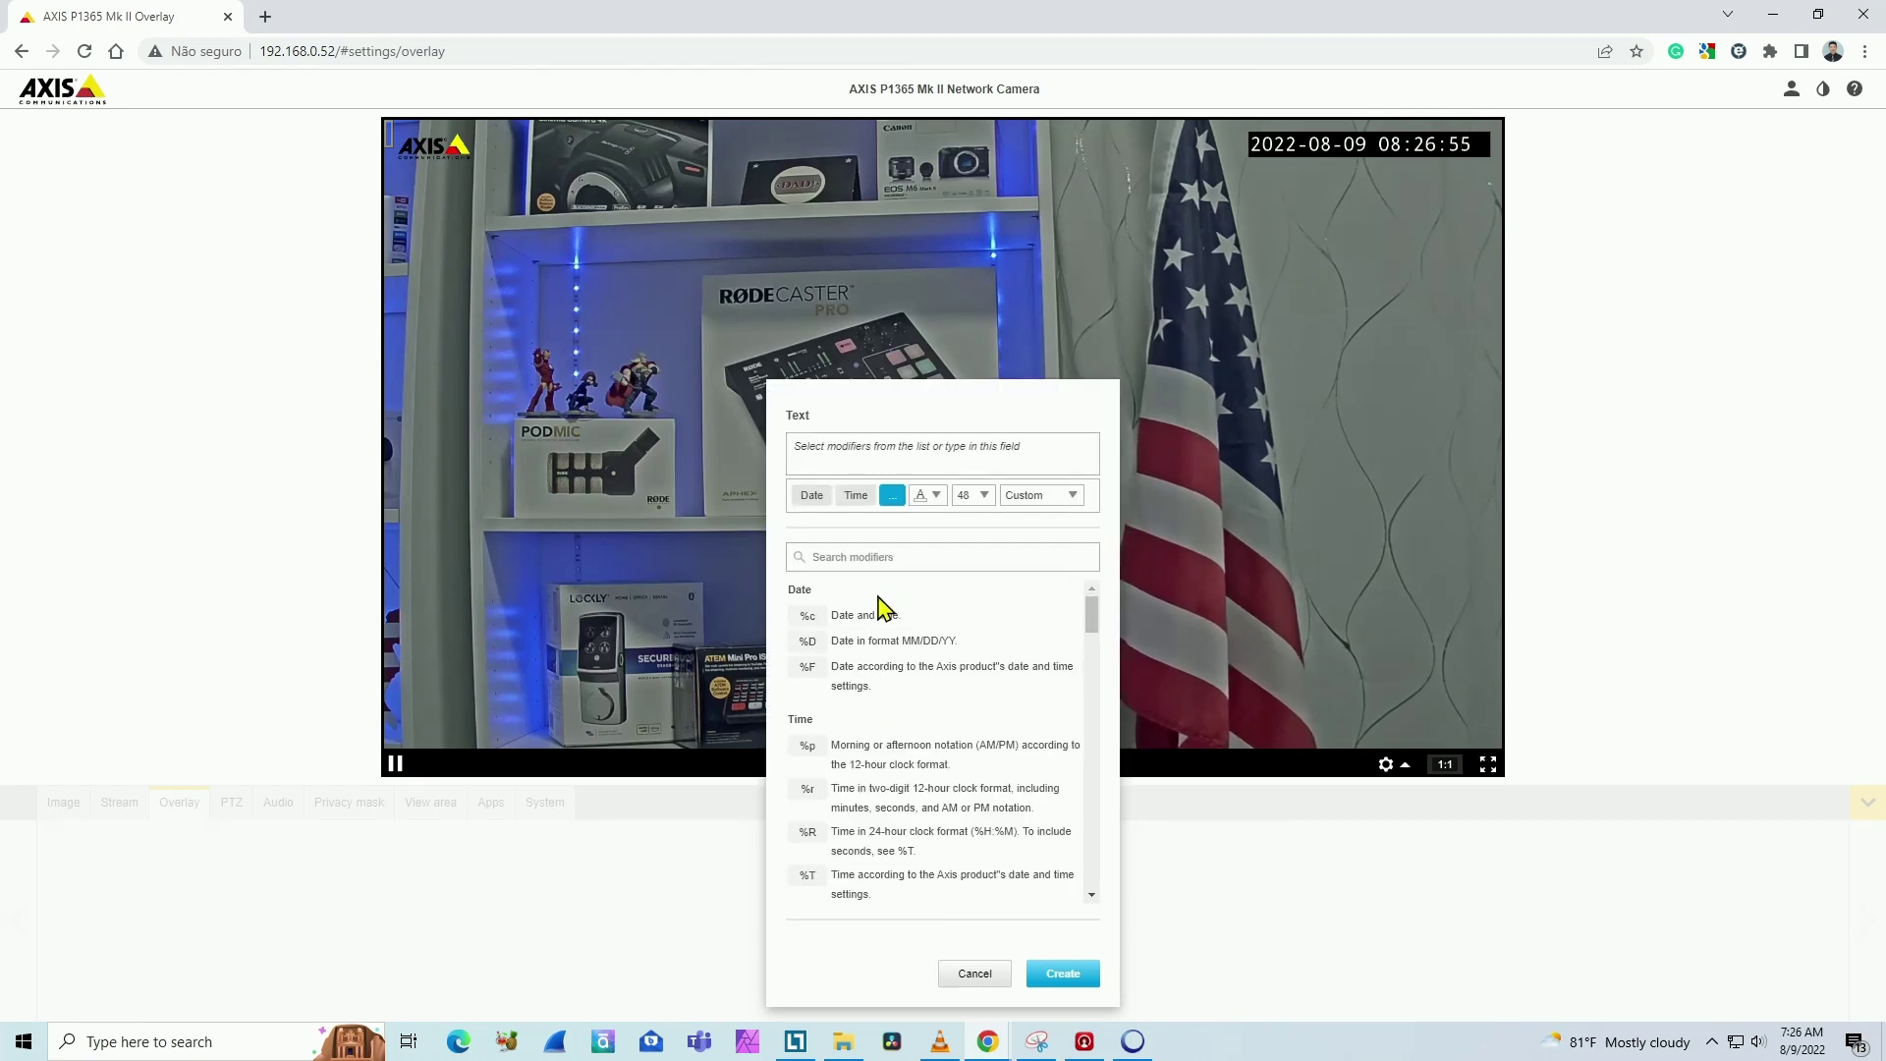
left_click_drag(1088, 624, 960, 585)
left_click(921, 556)
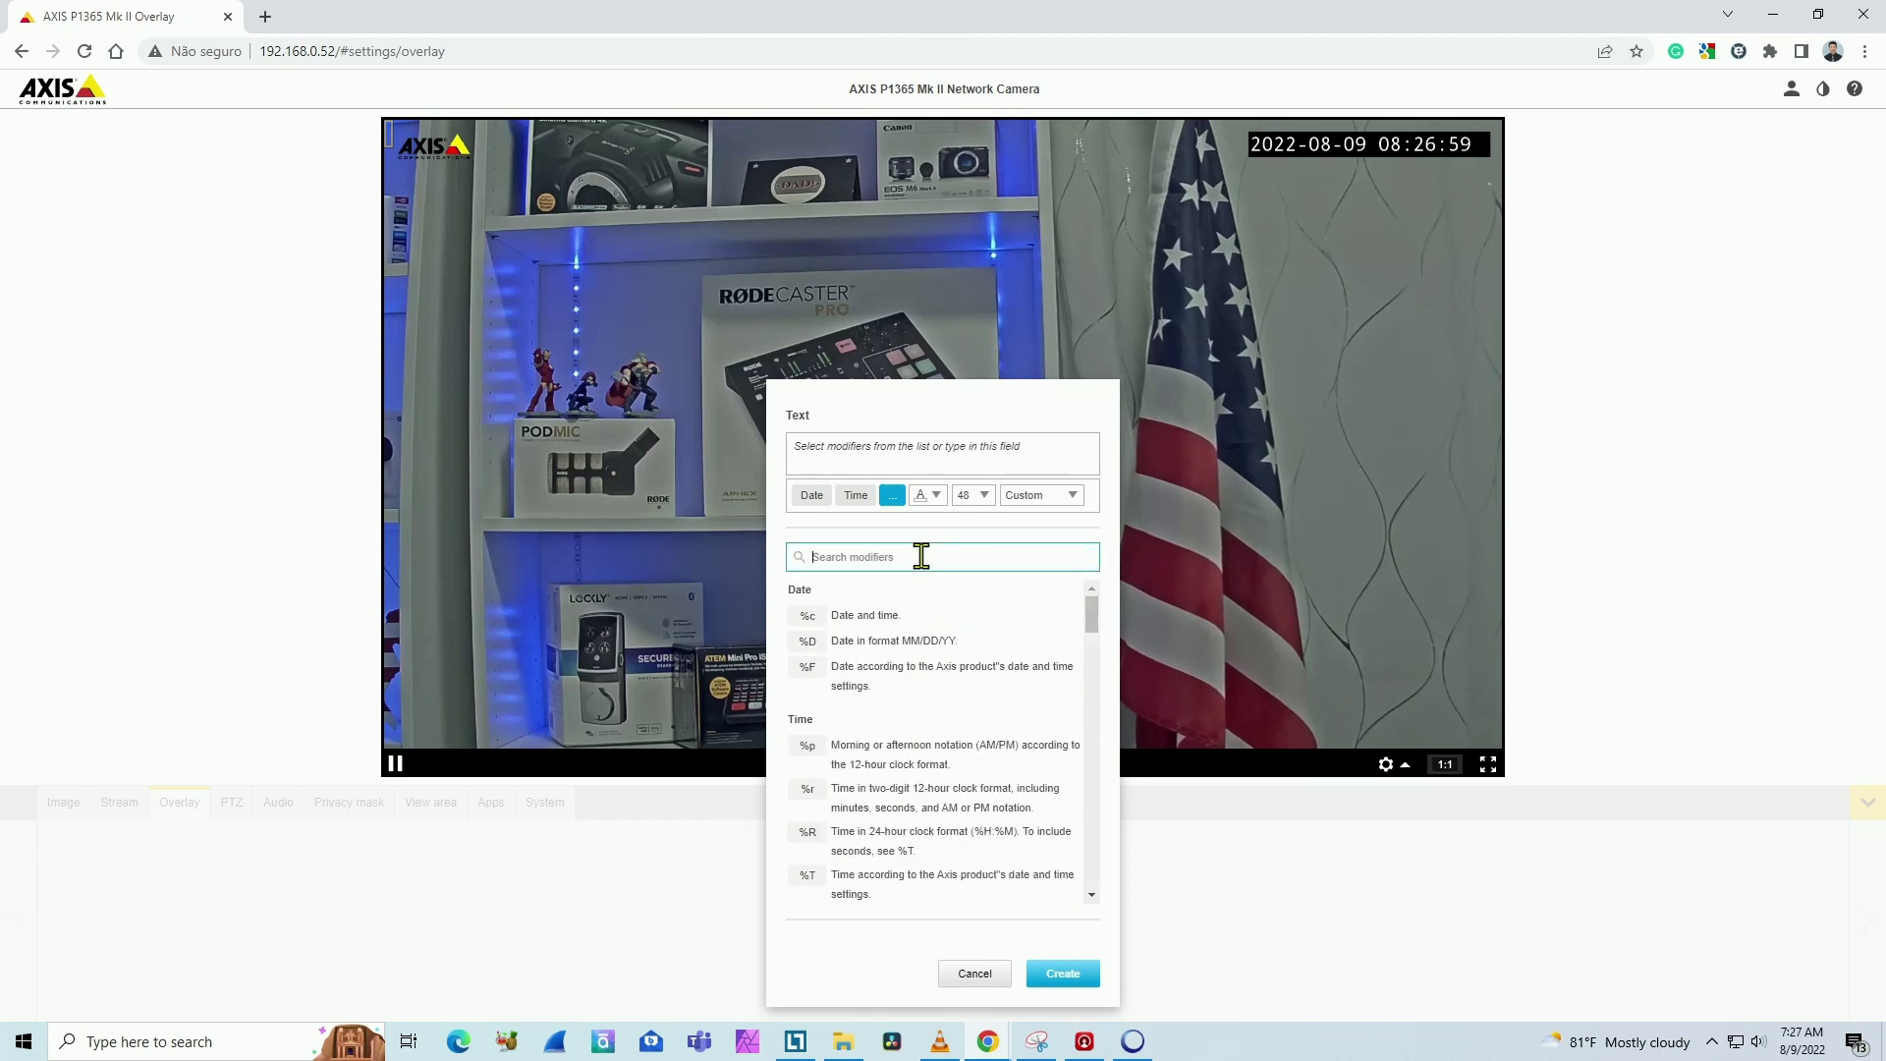
type("bit")
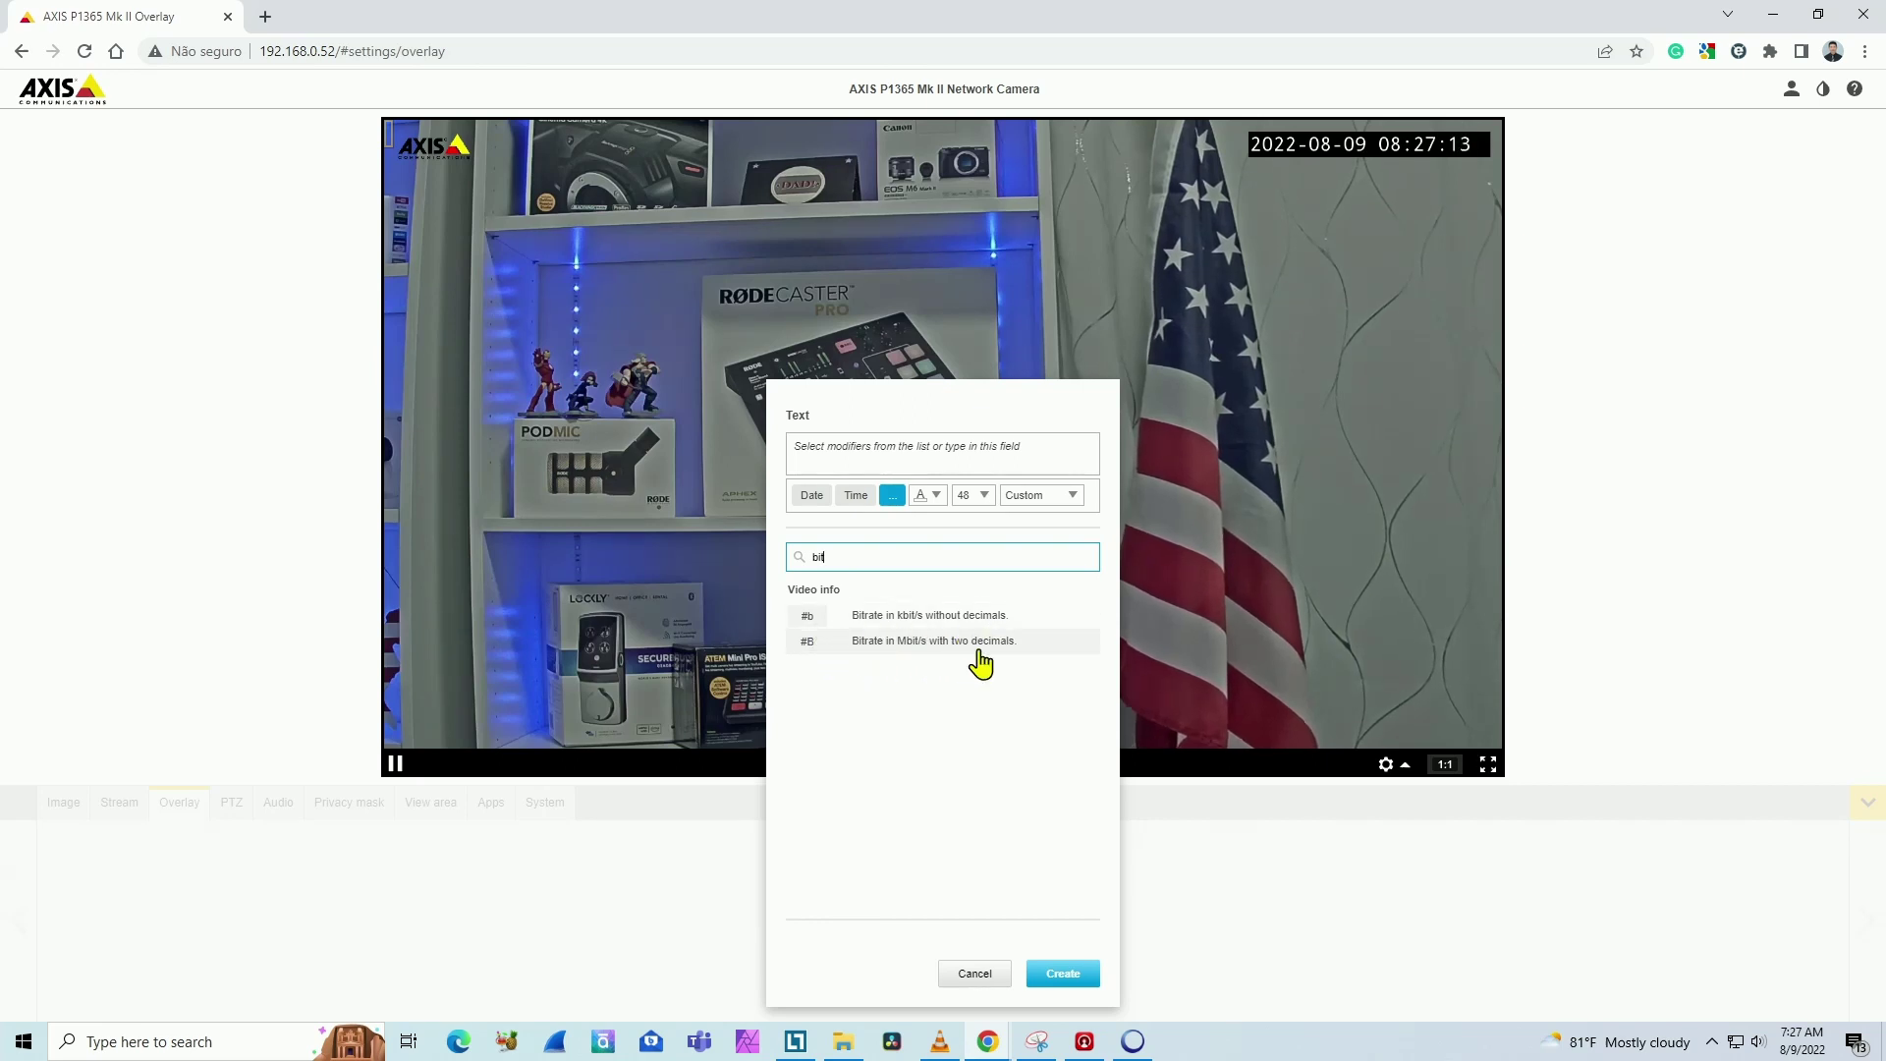
left_click(820, 621)
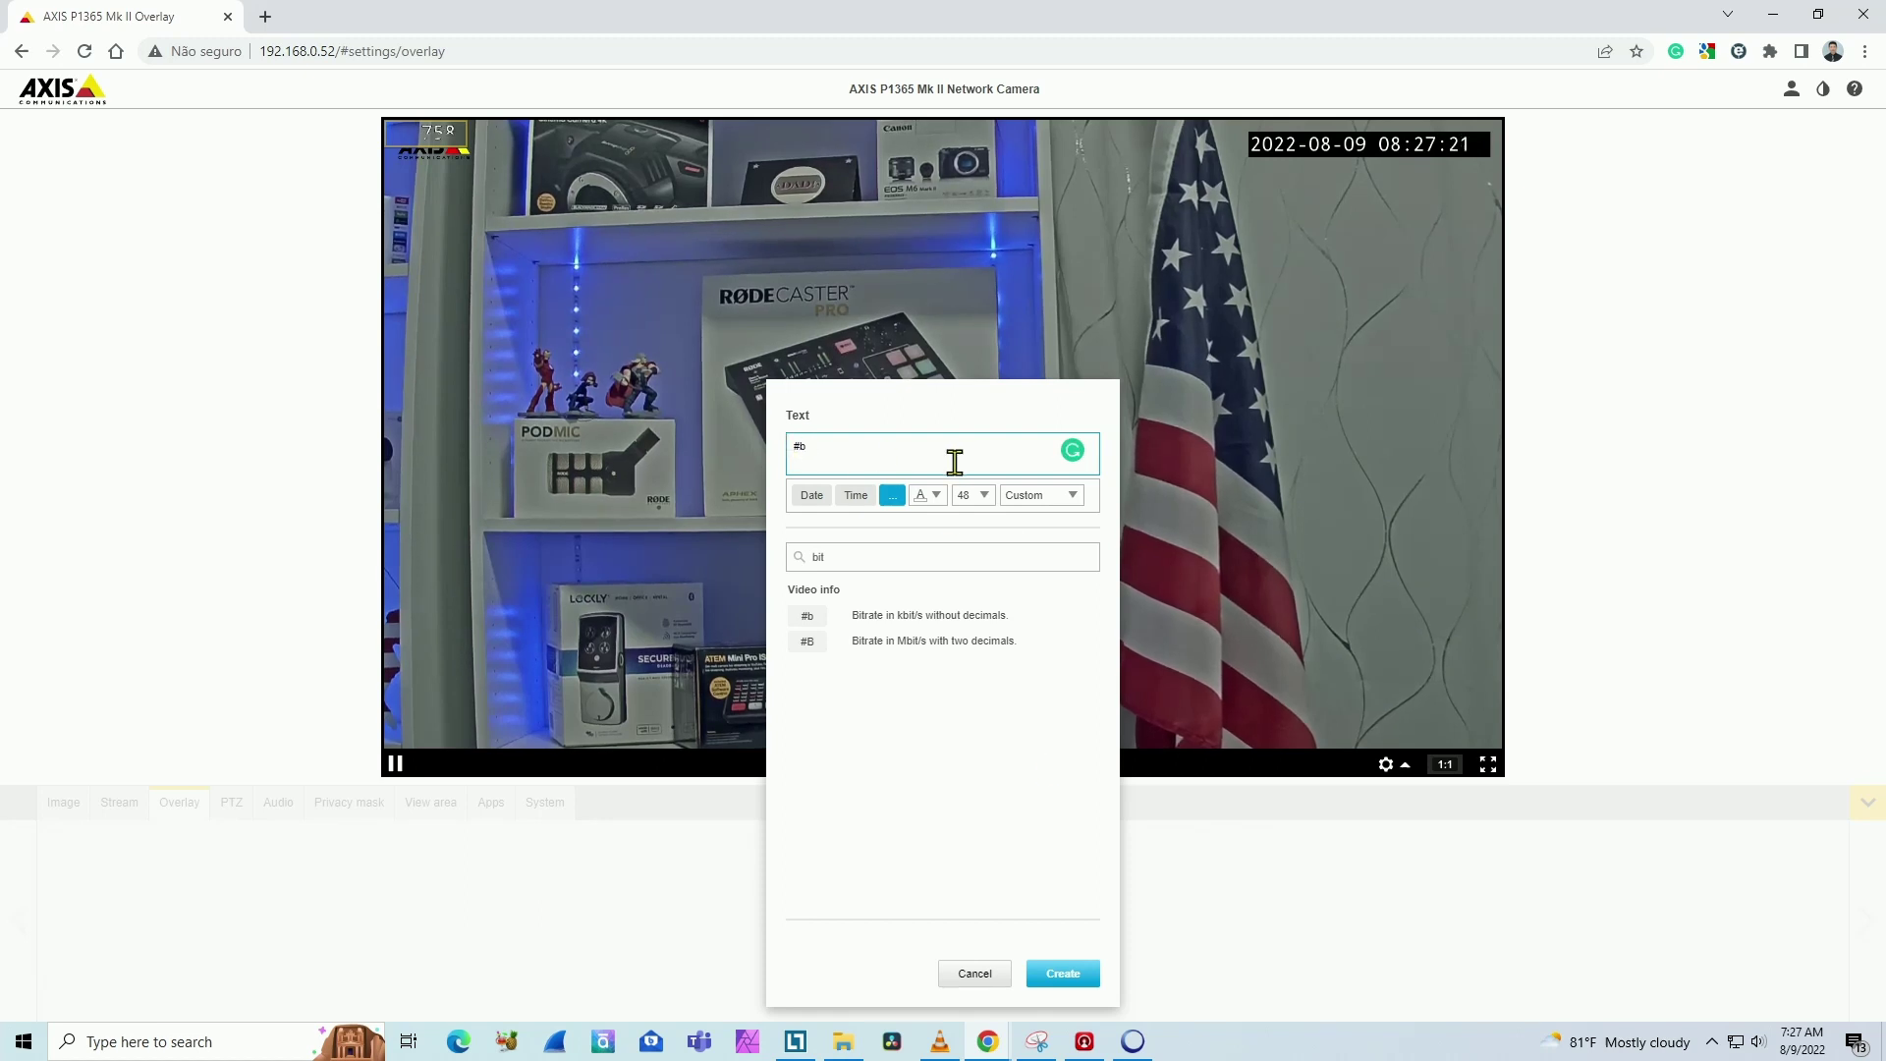
type("Bit")
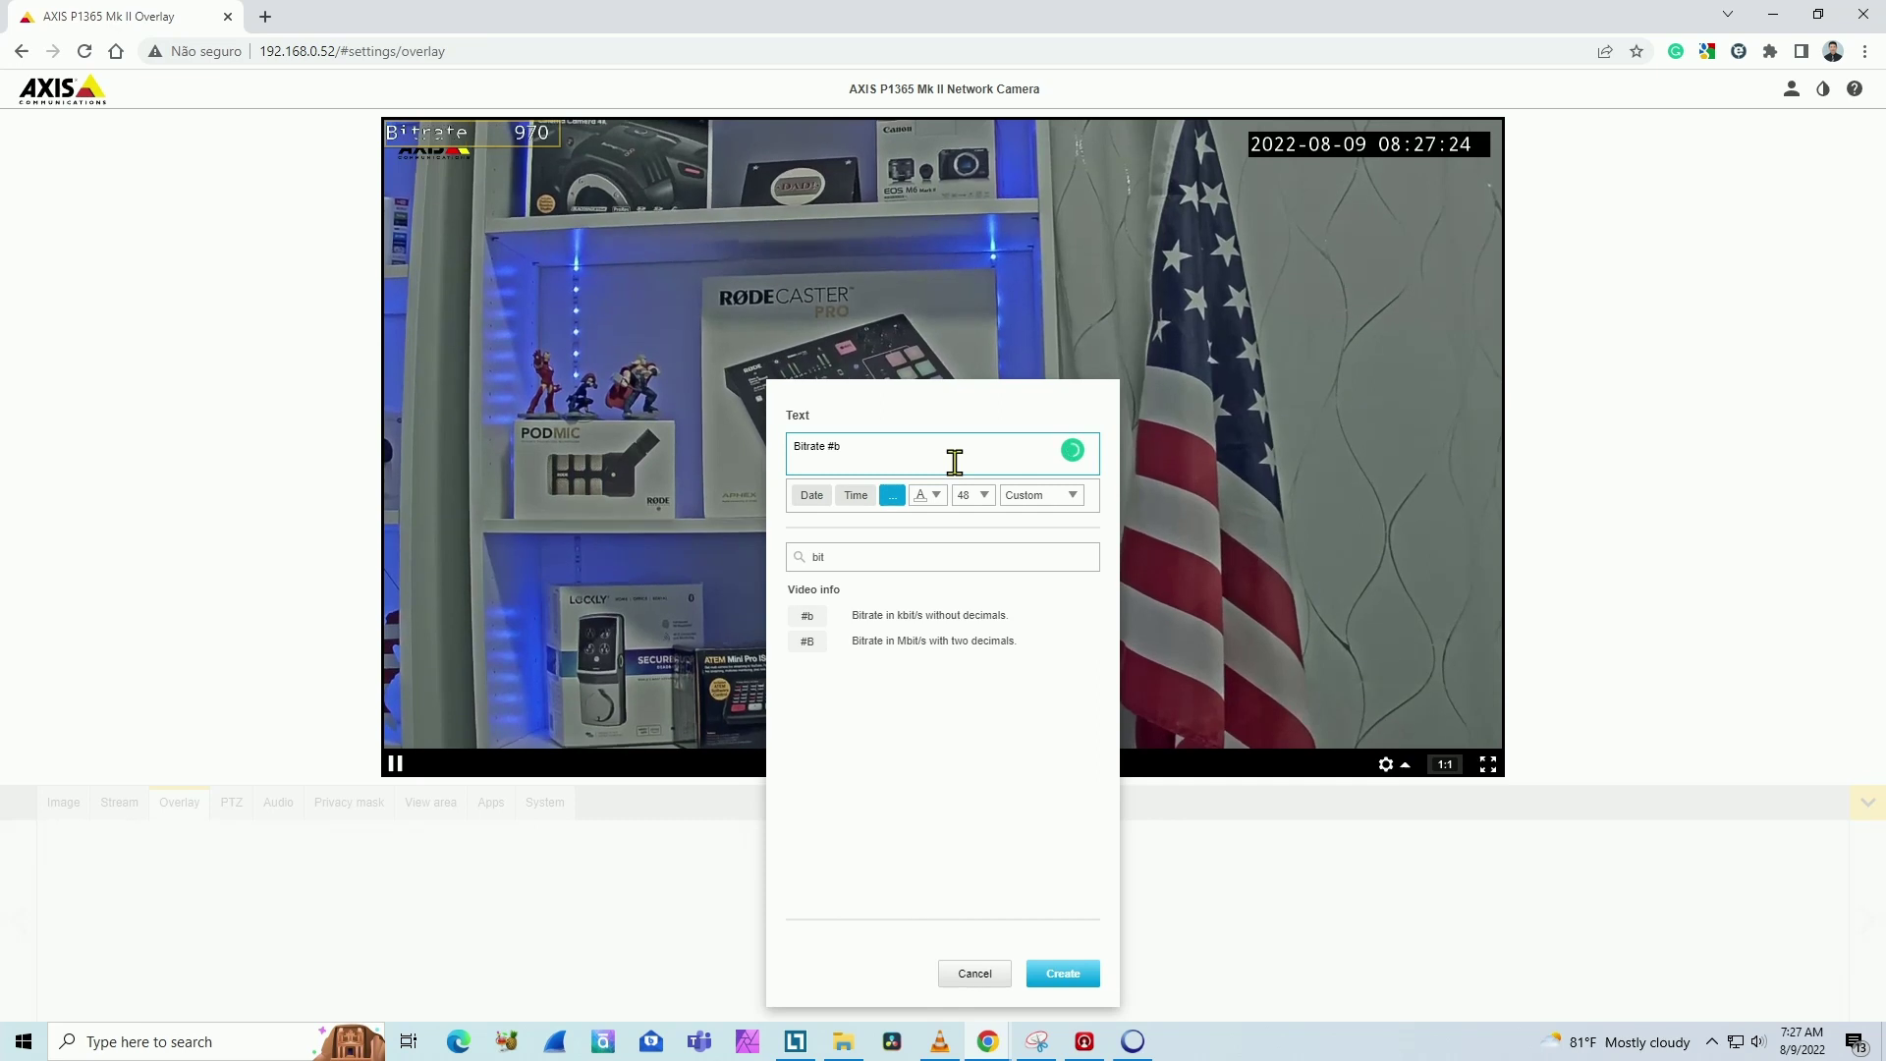
type("rate")
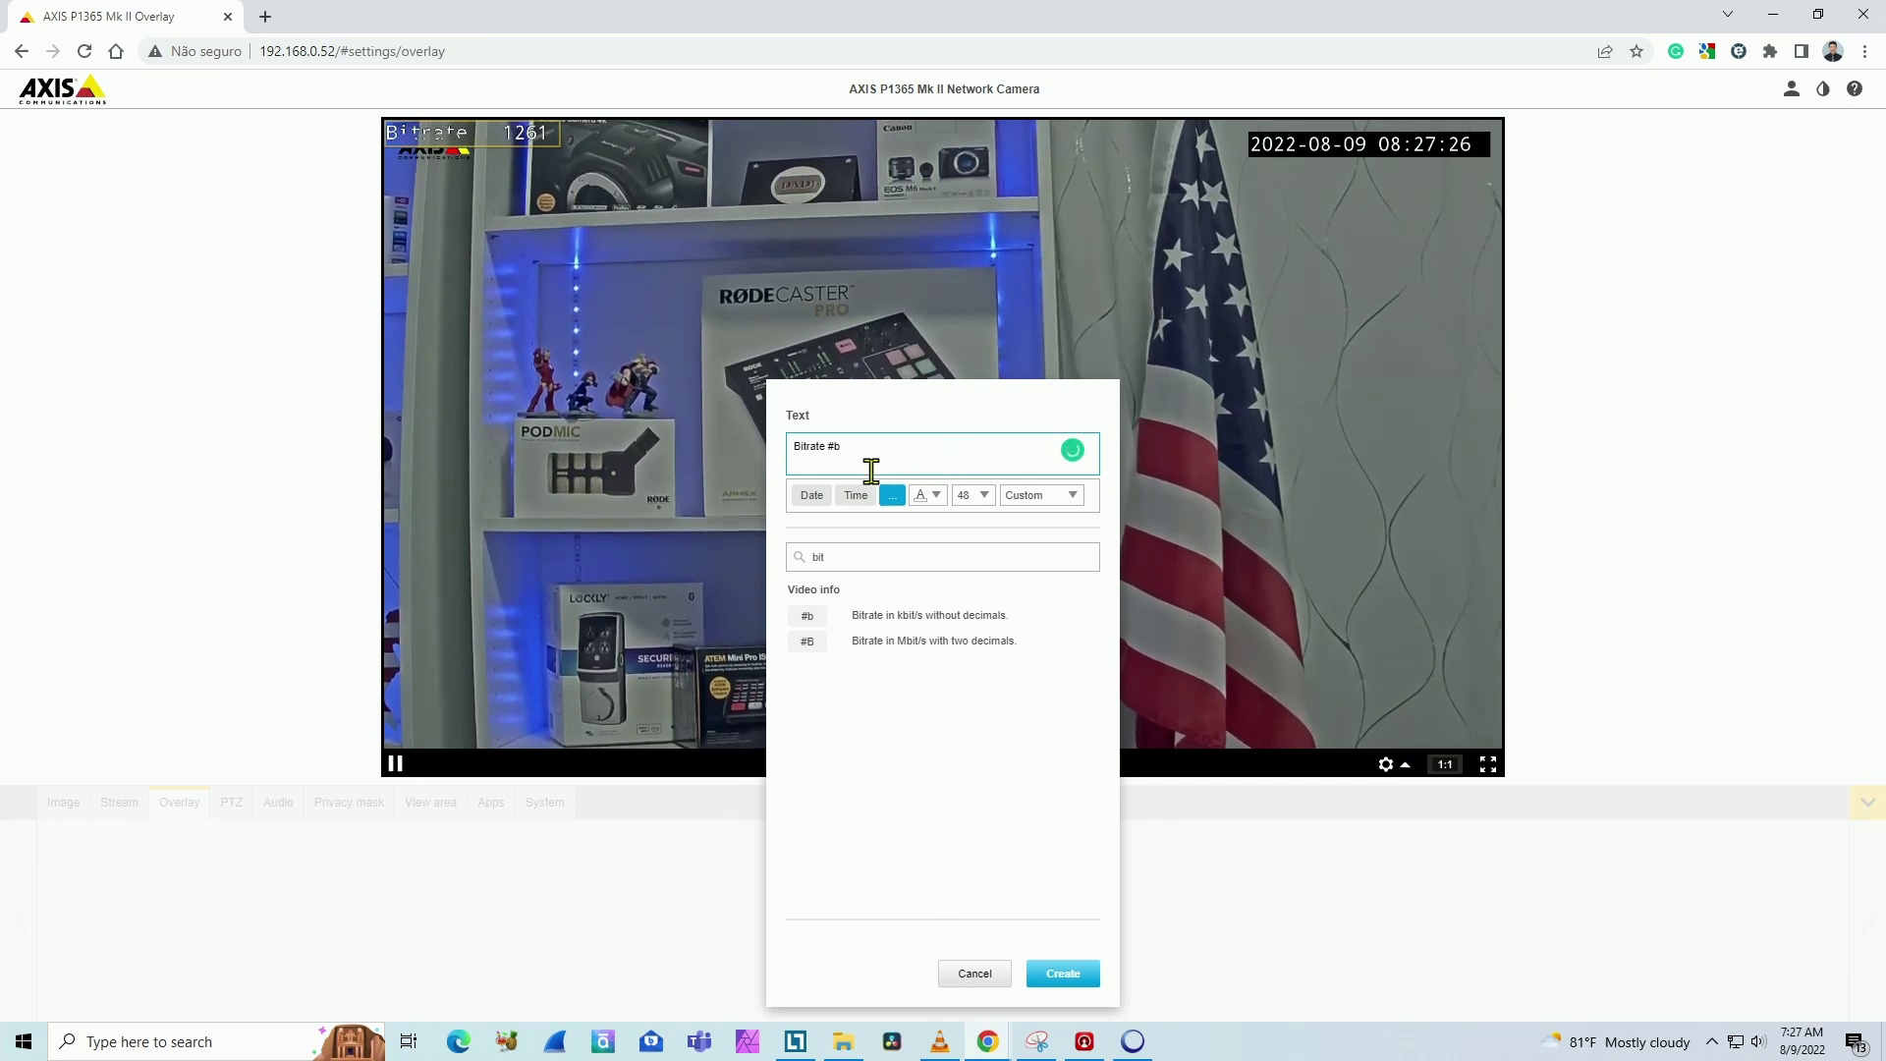
left_click(1045, 970)
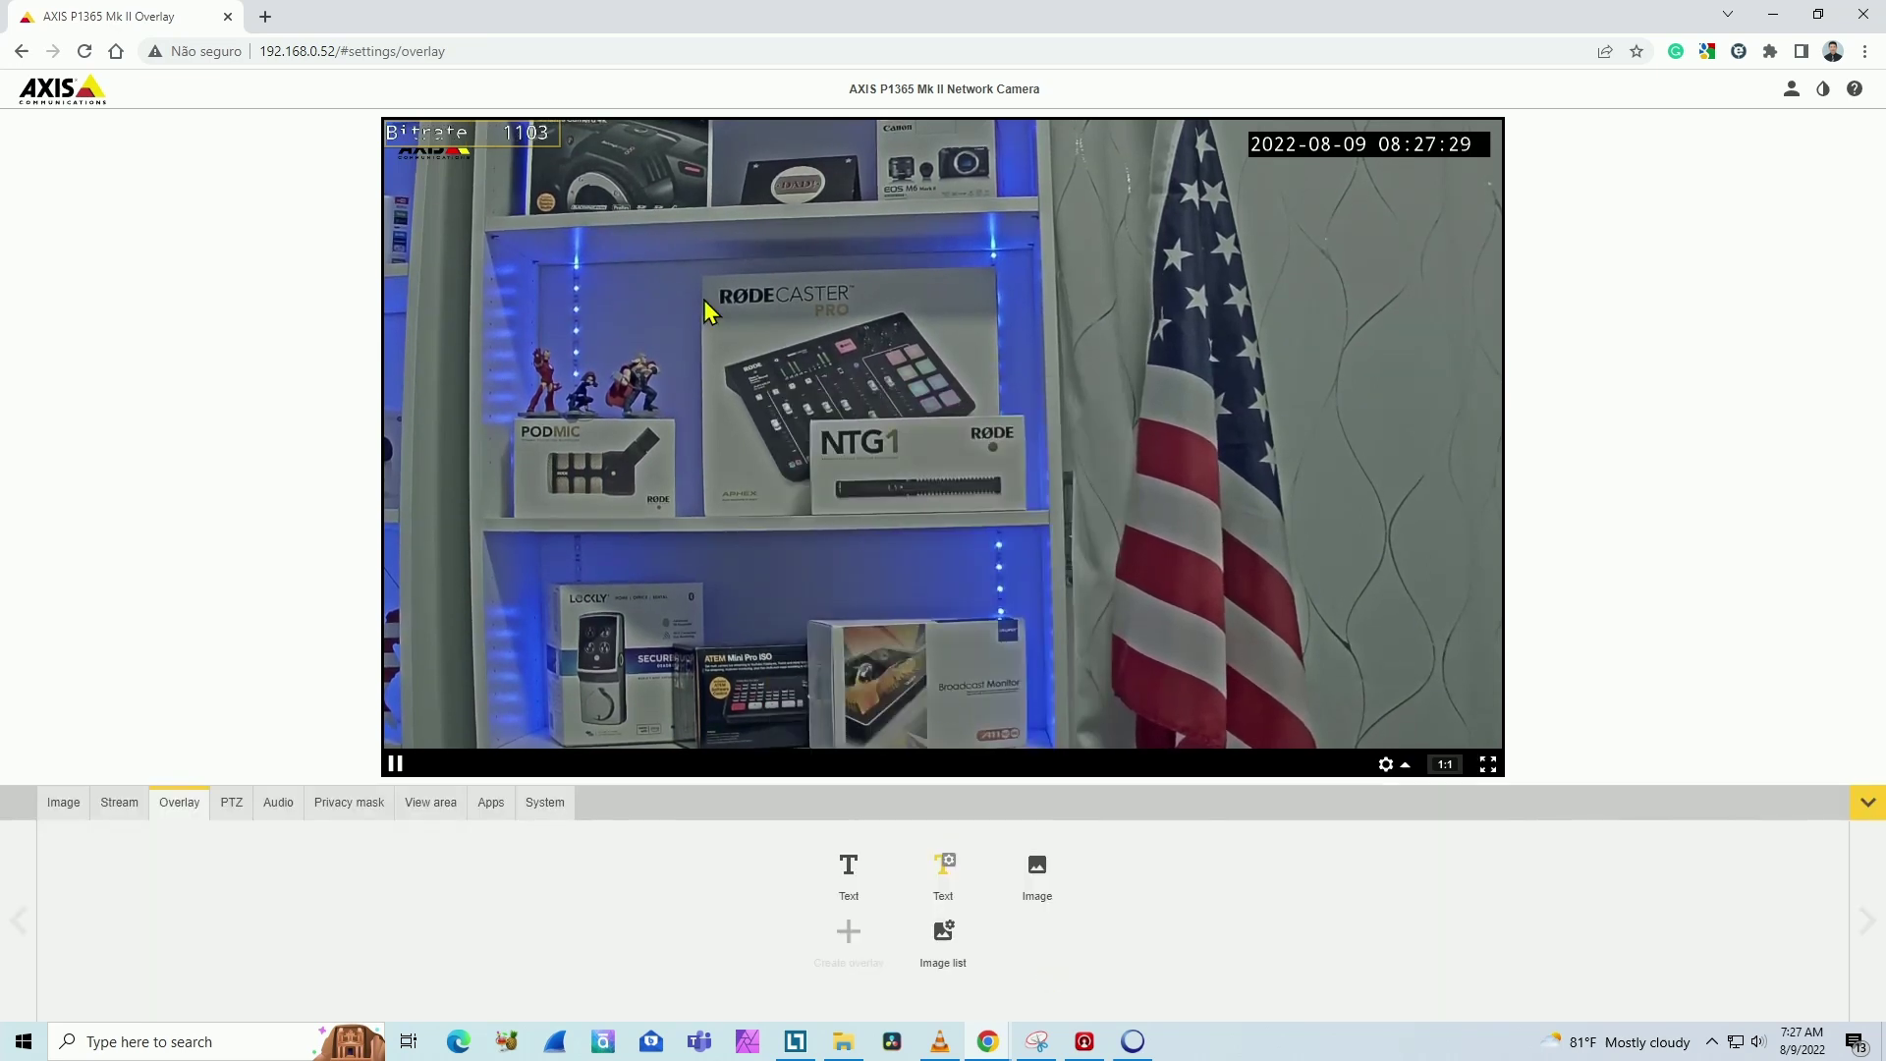
Step: Move the bitrate overlay to the lower-right corner and append ' Kbps' to its text
left_click_drag(501, 137, 1415, 706)
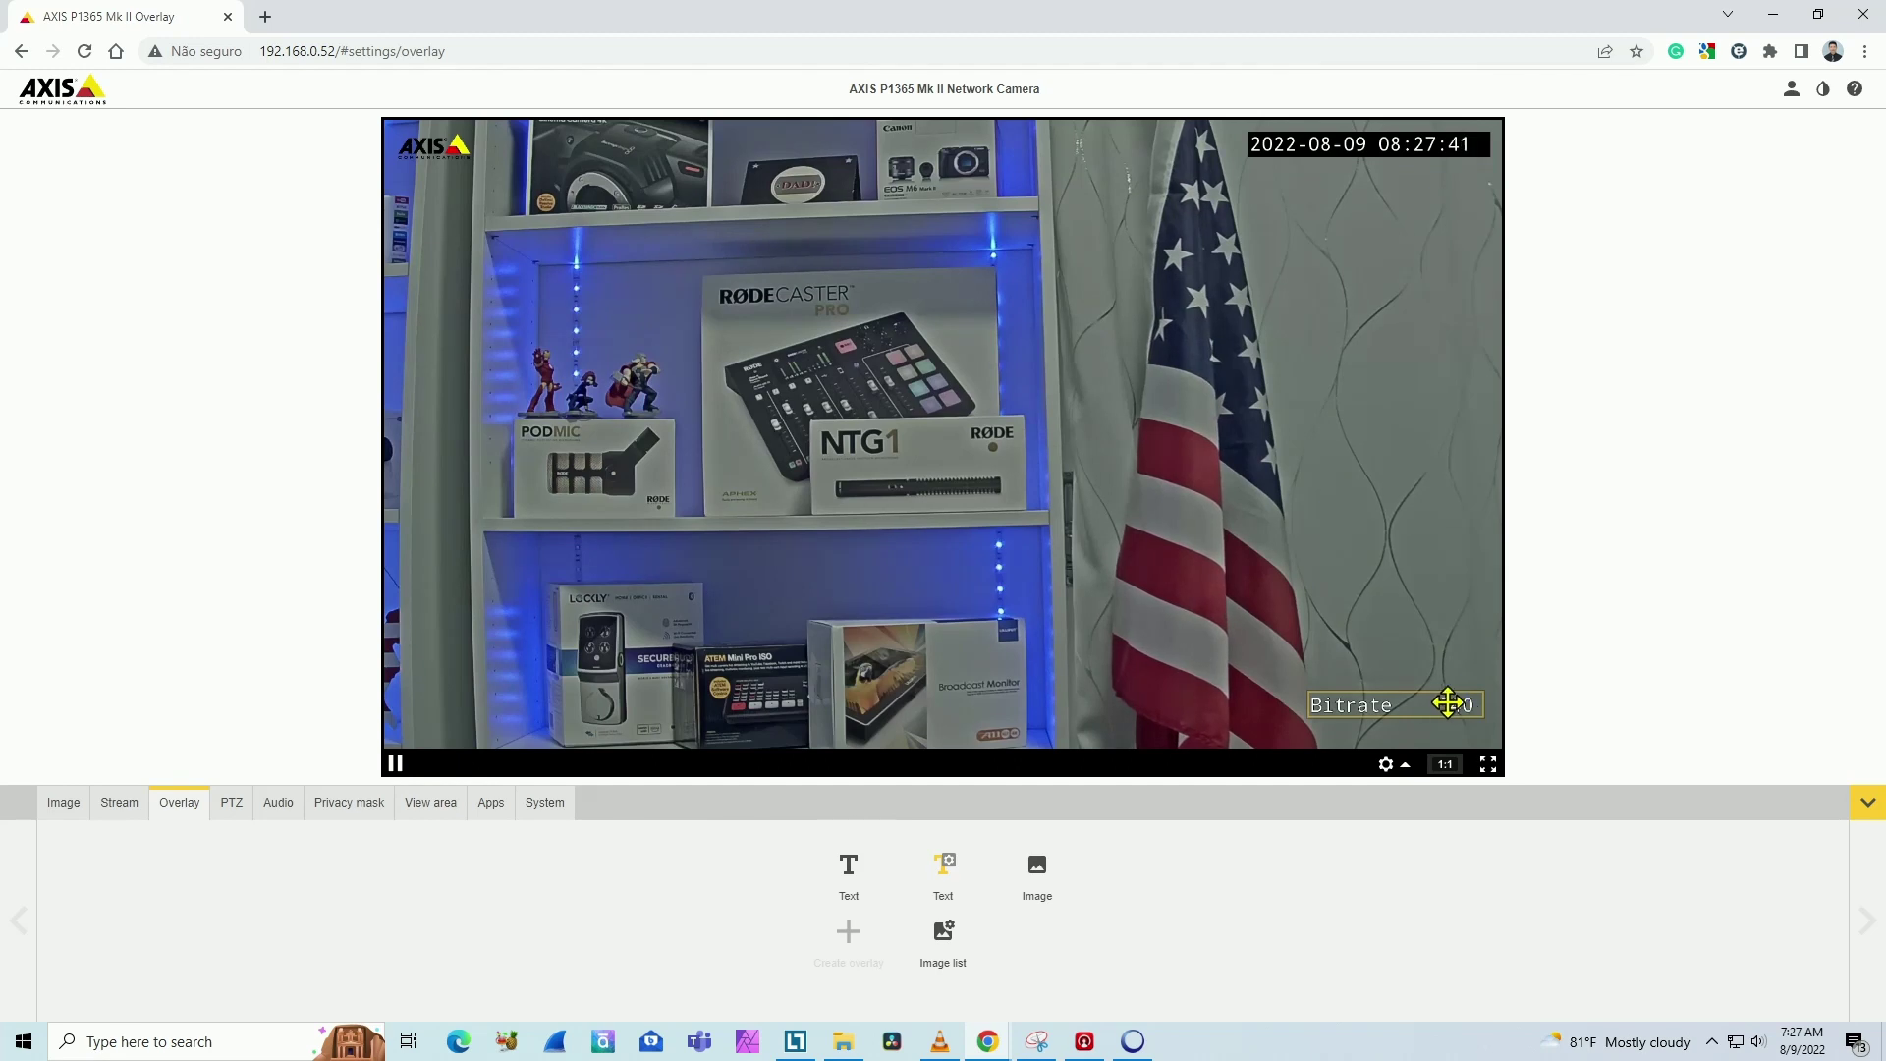
left_click(949, 859)
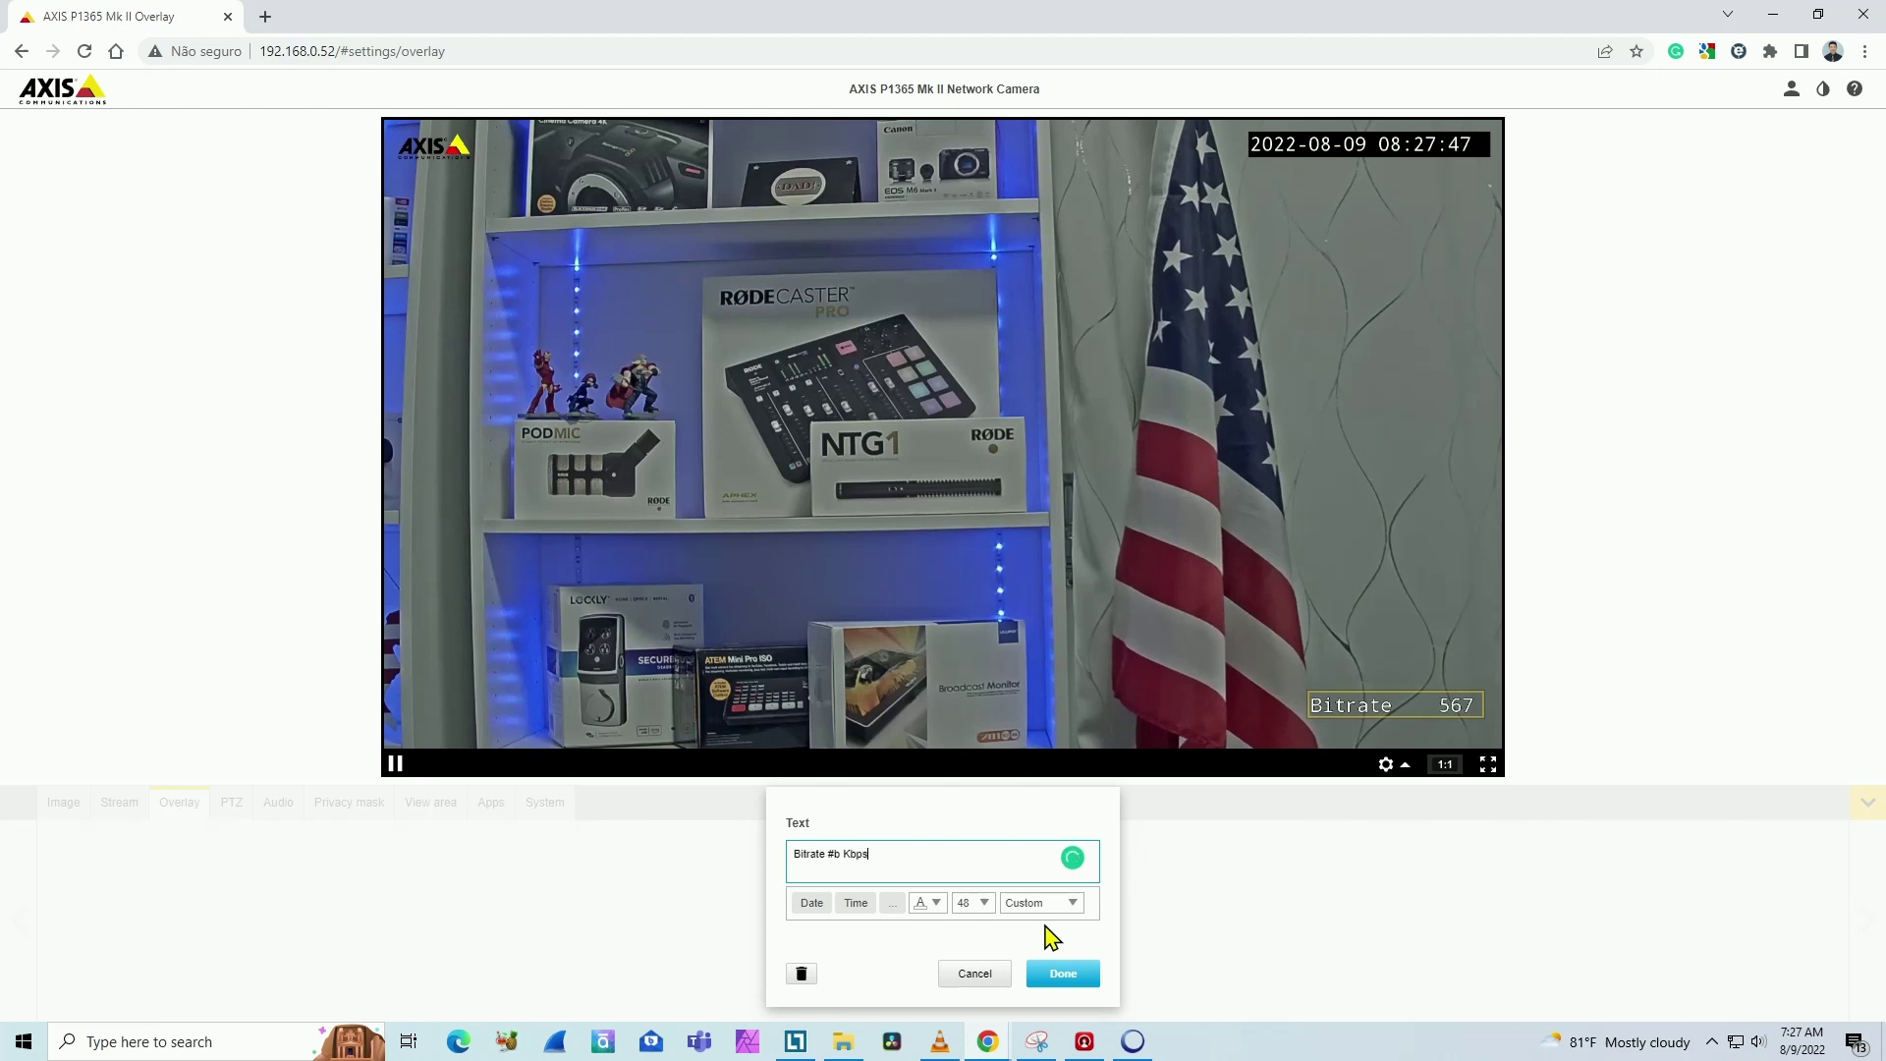
left_click(1061, 977)
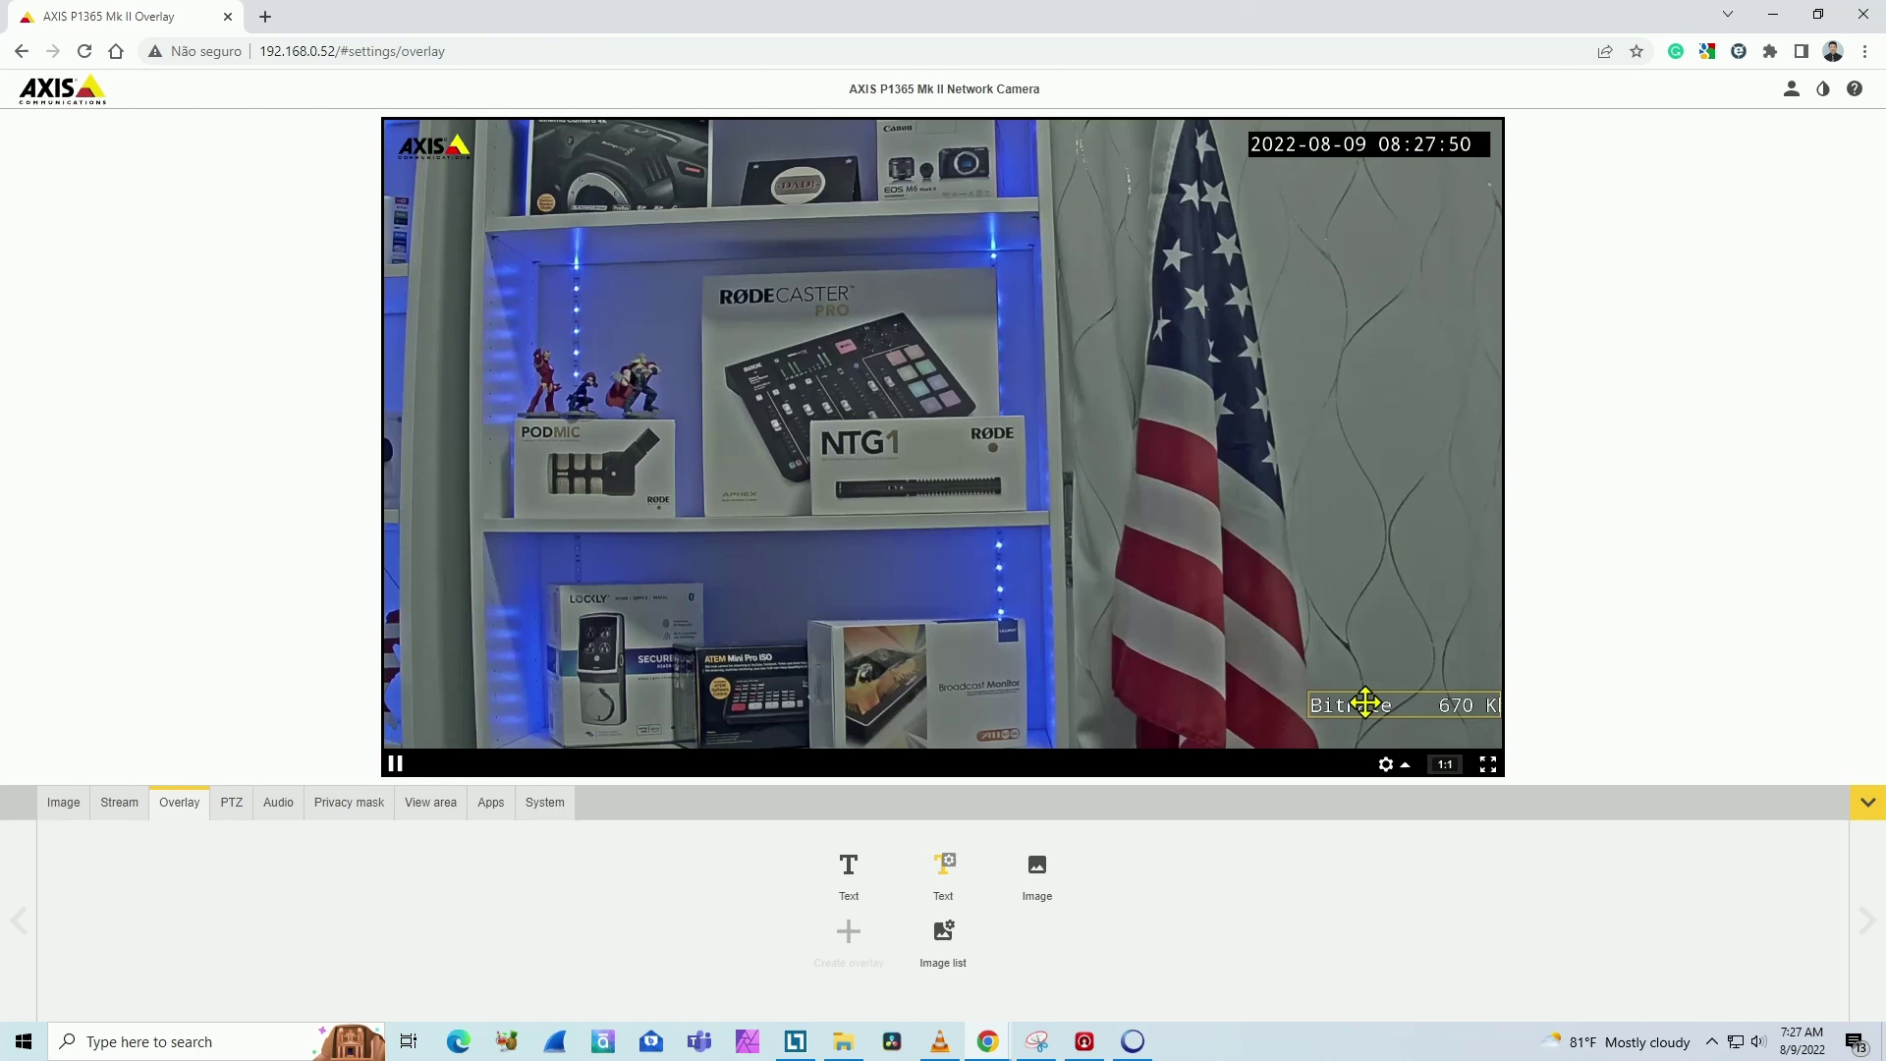
left_click_drag(1361, 705, 1317, 711)
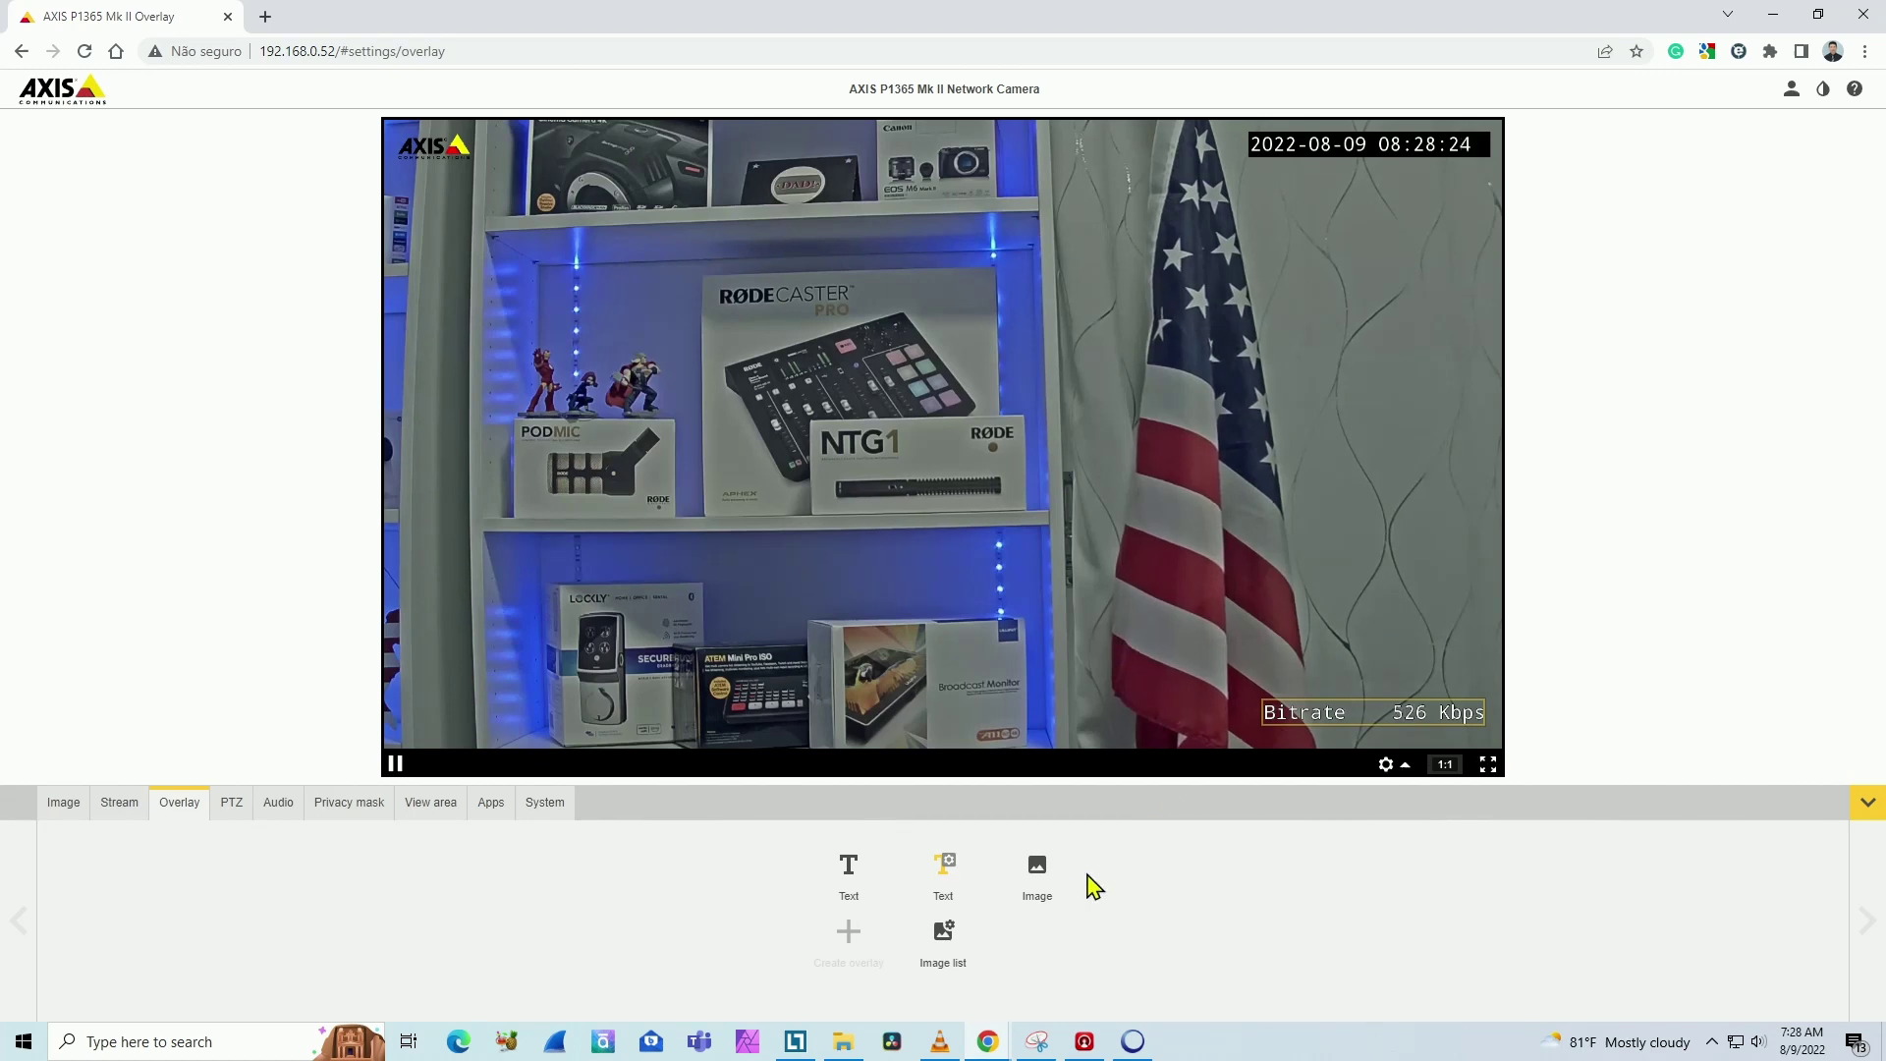
Step: Scroll NetLimiter's application list to the end, reading download rates, with Chrome near 457 Kbit
left_click(796, 1041)
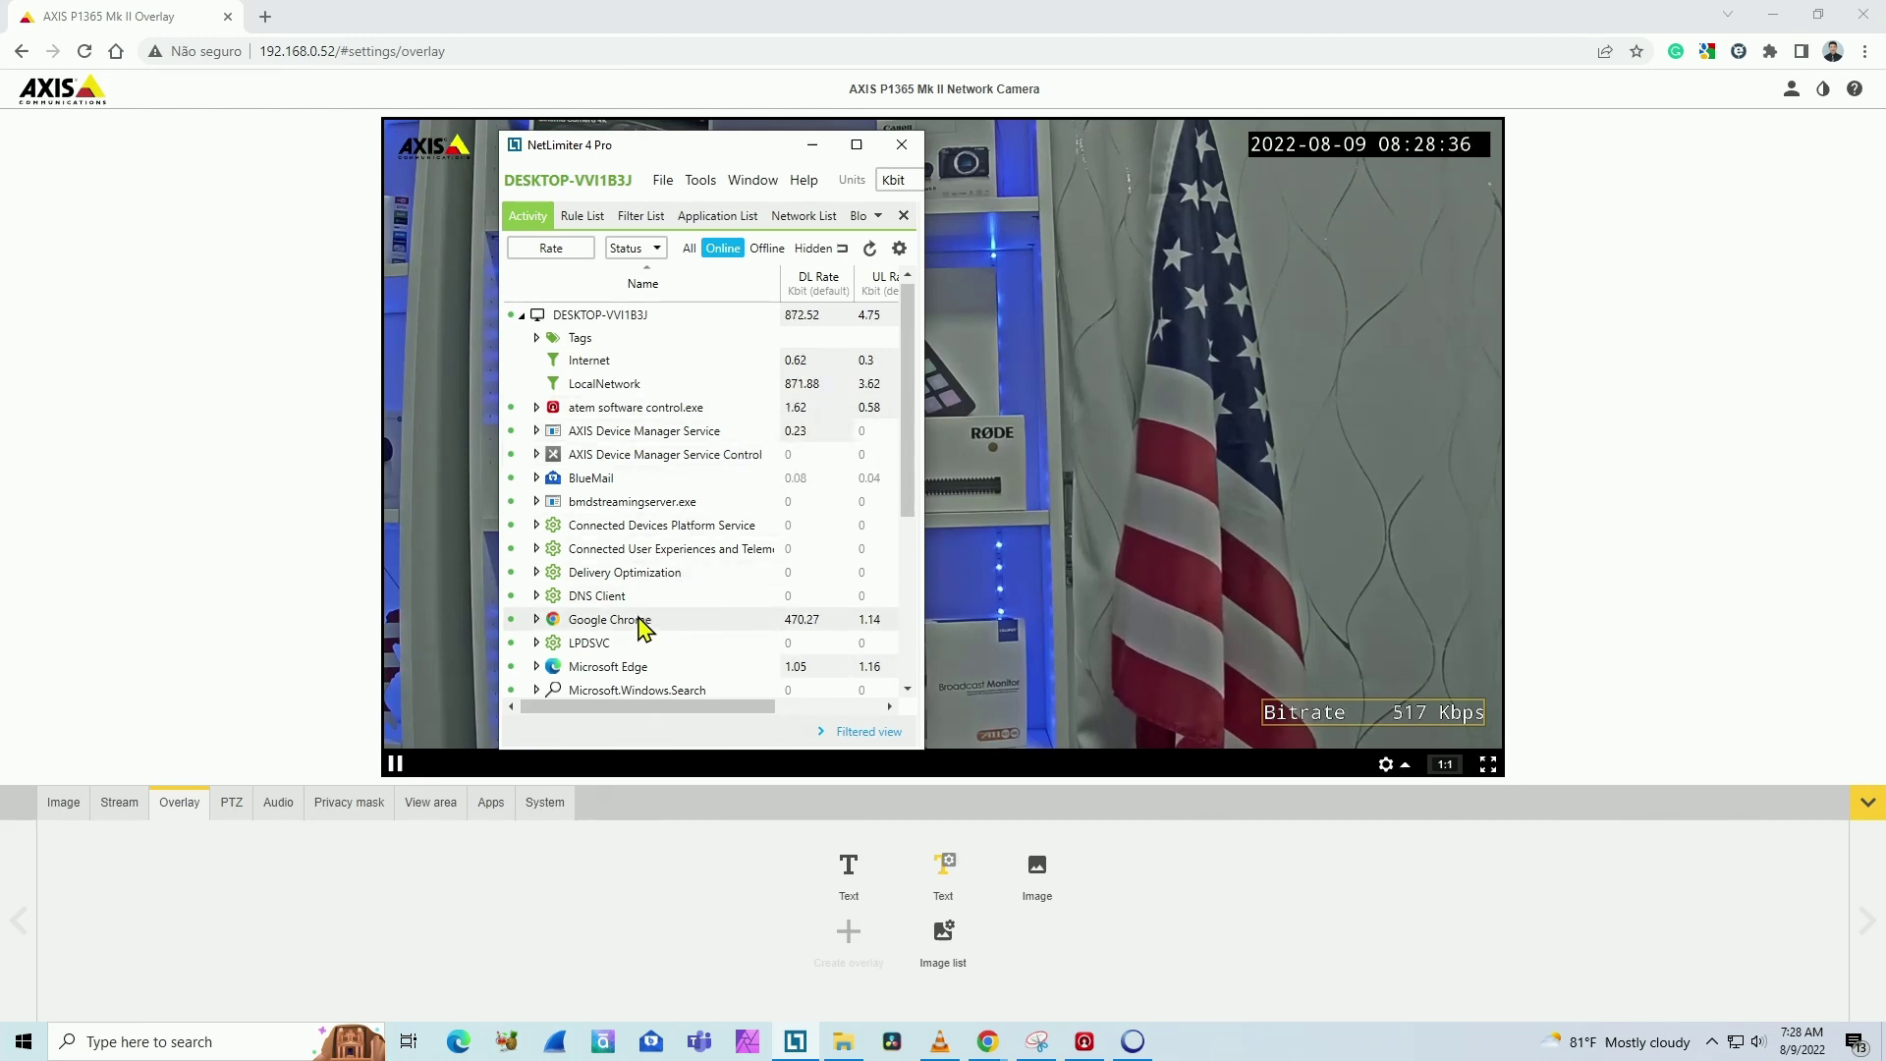
scroll(643, 627, "down", 1)
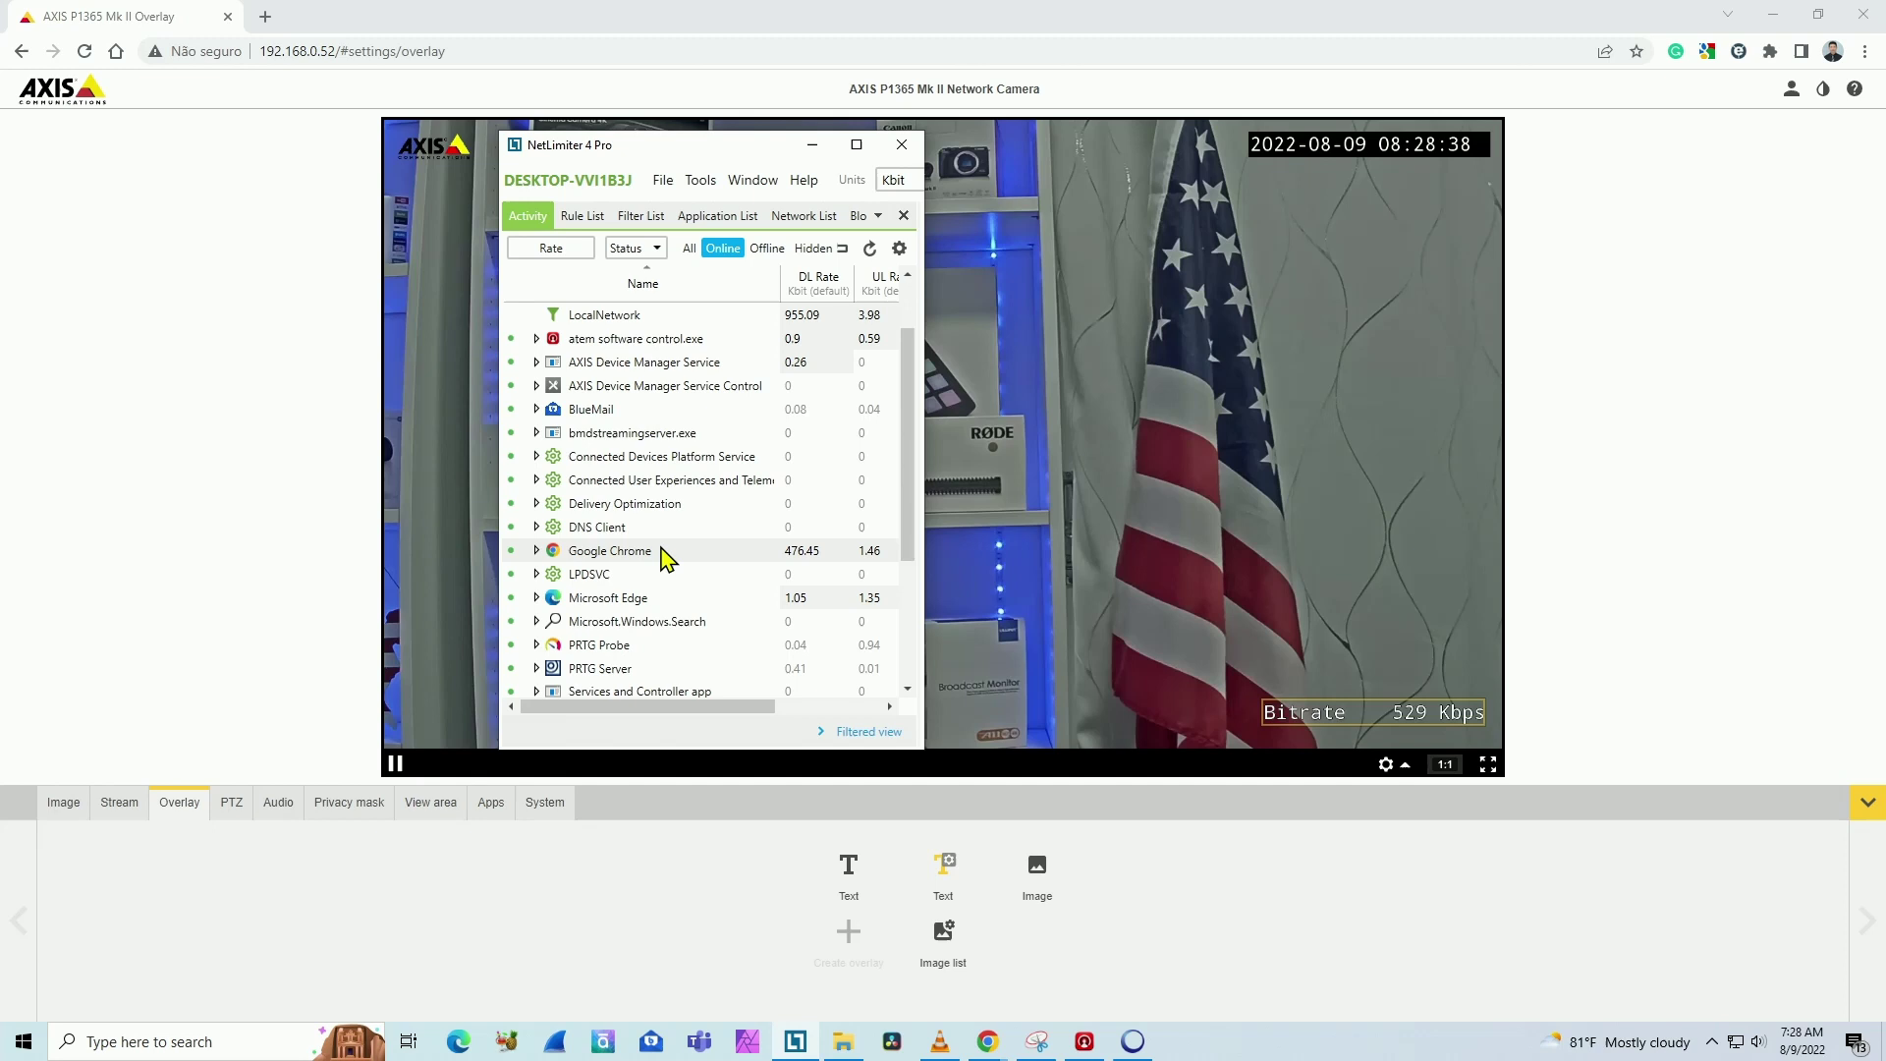
scroll(666, 531, "down", 2)
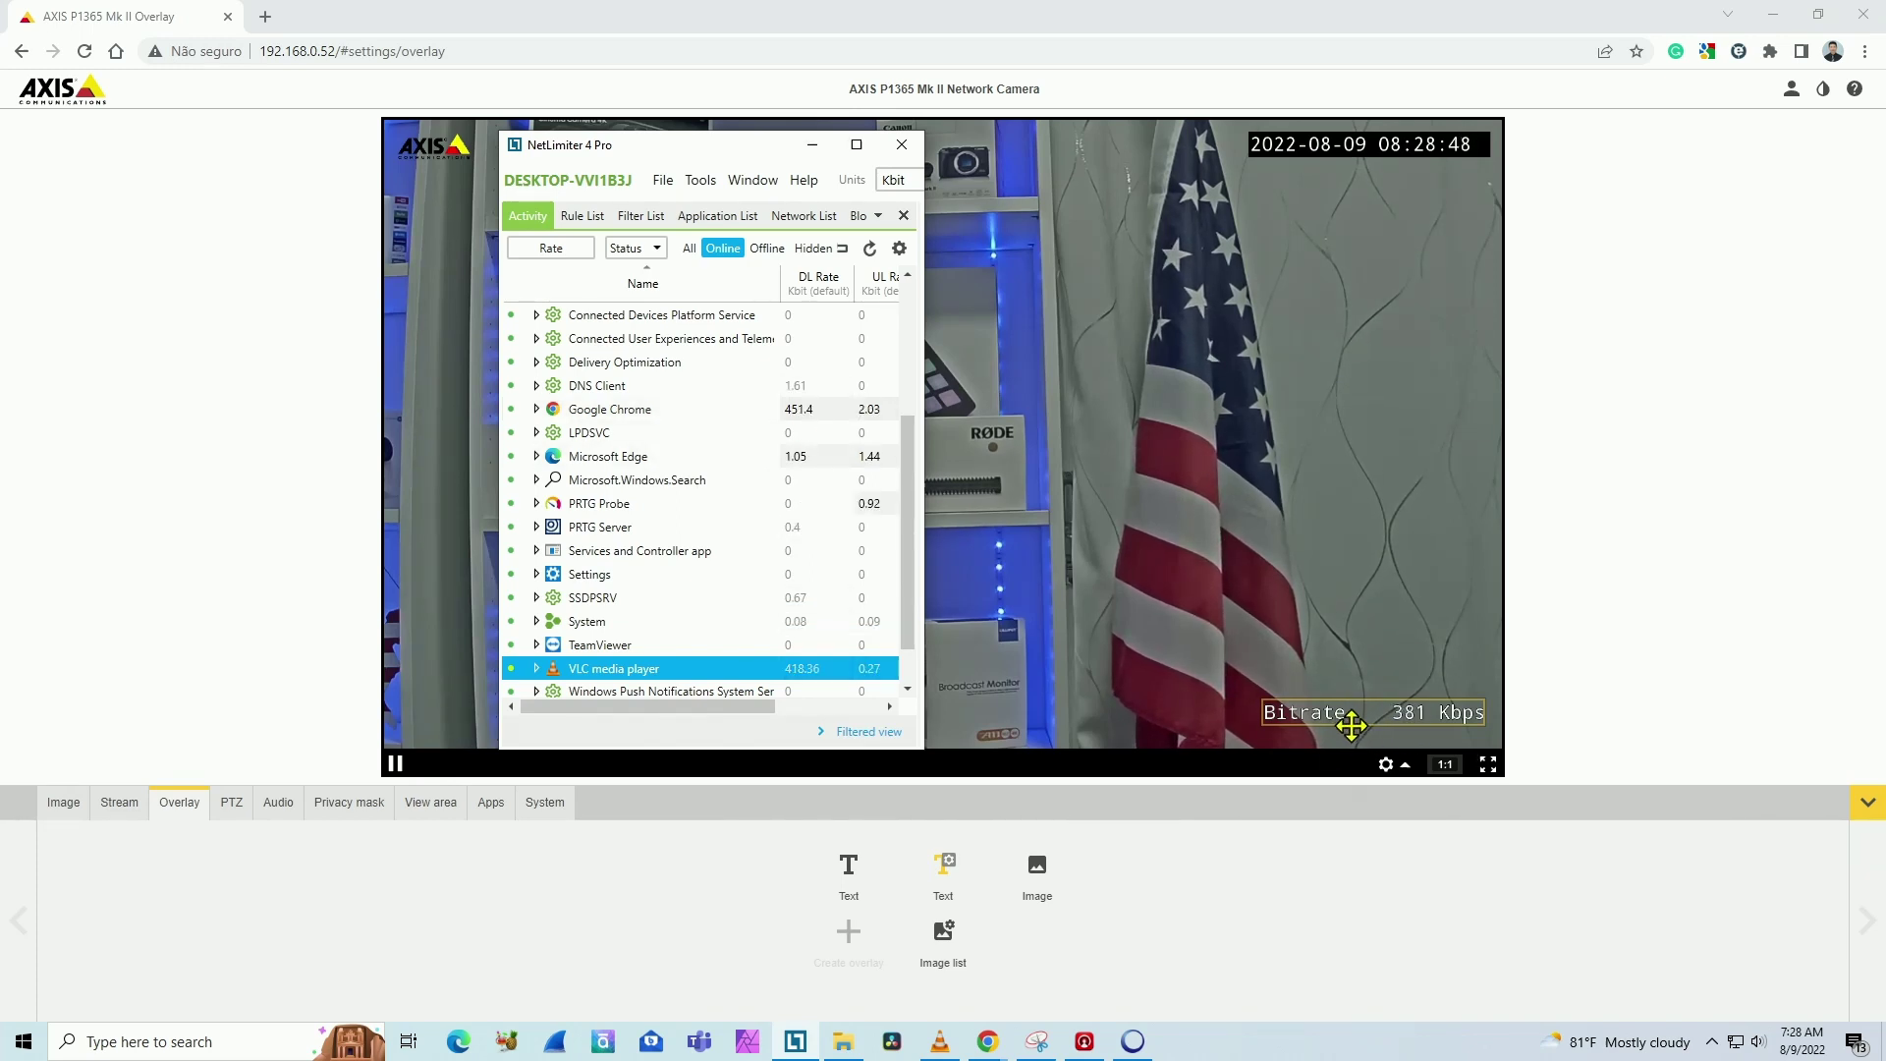
scroll(761, 475, "down", 1)
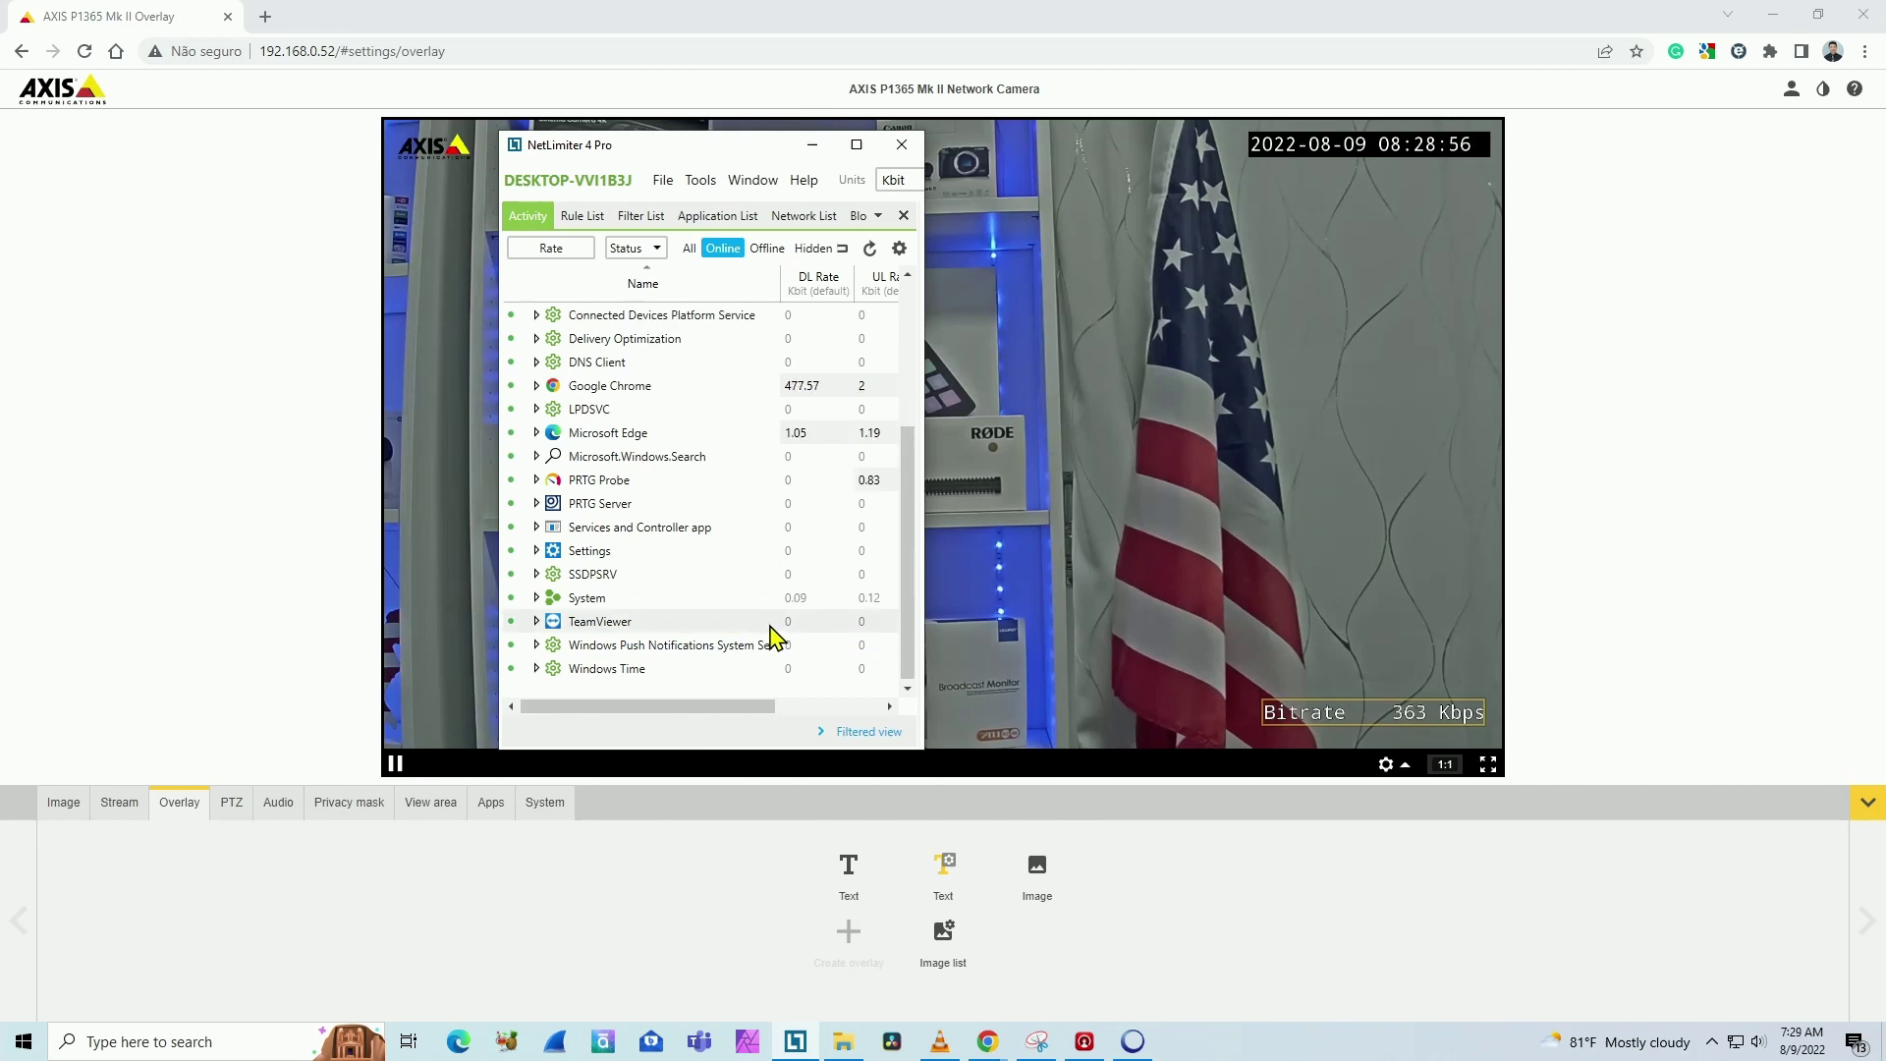
Step: Play rtsp://192.168.0.52/axis-media/media.amp in VLC, shrinking its window to the top-left
left_click(941, 1041)
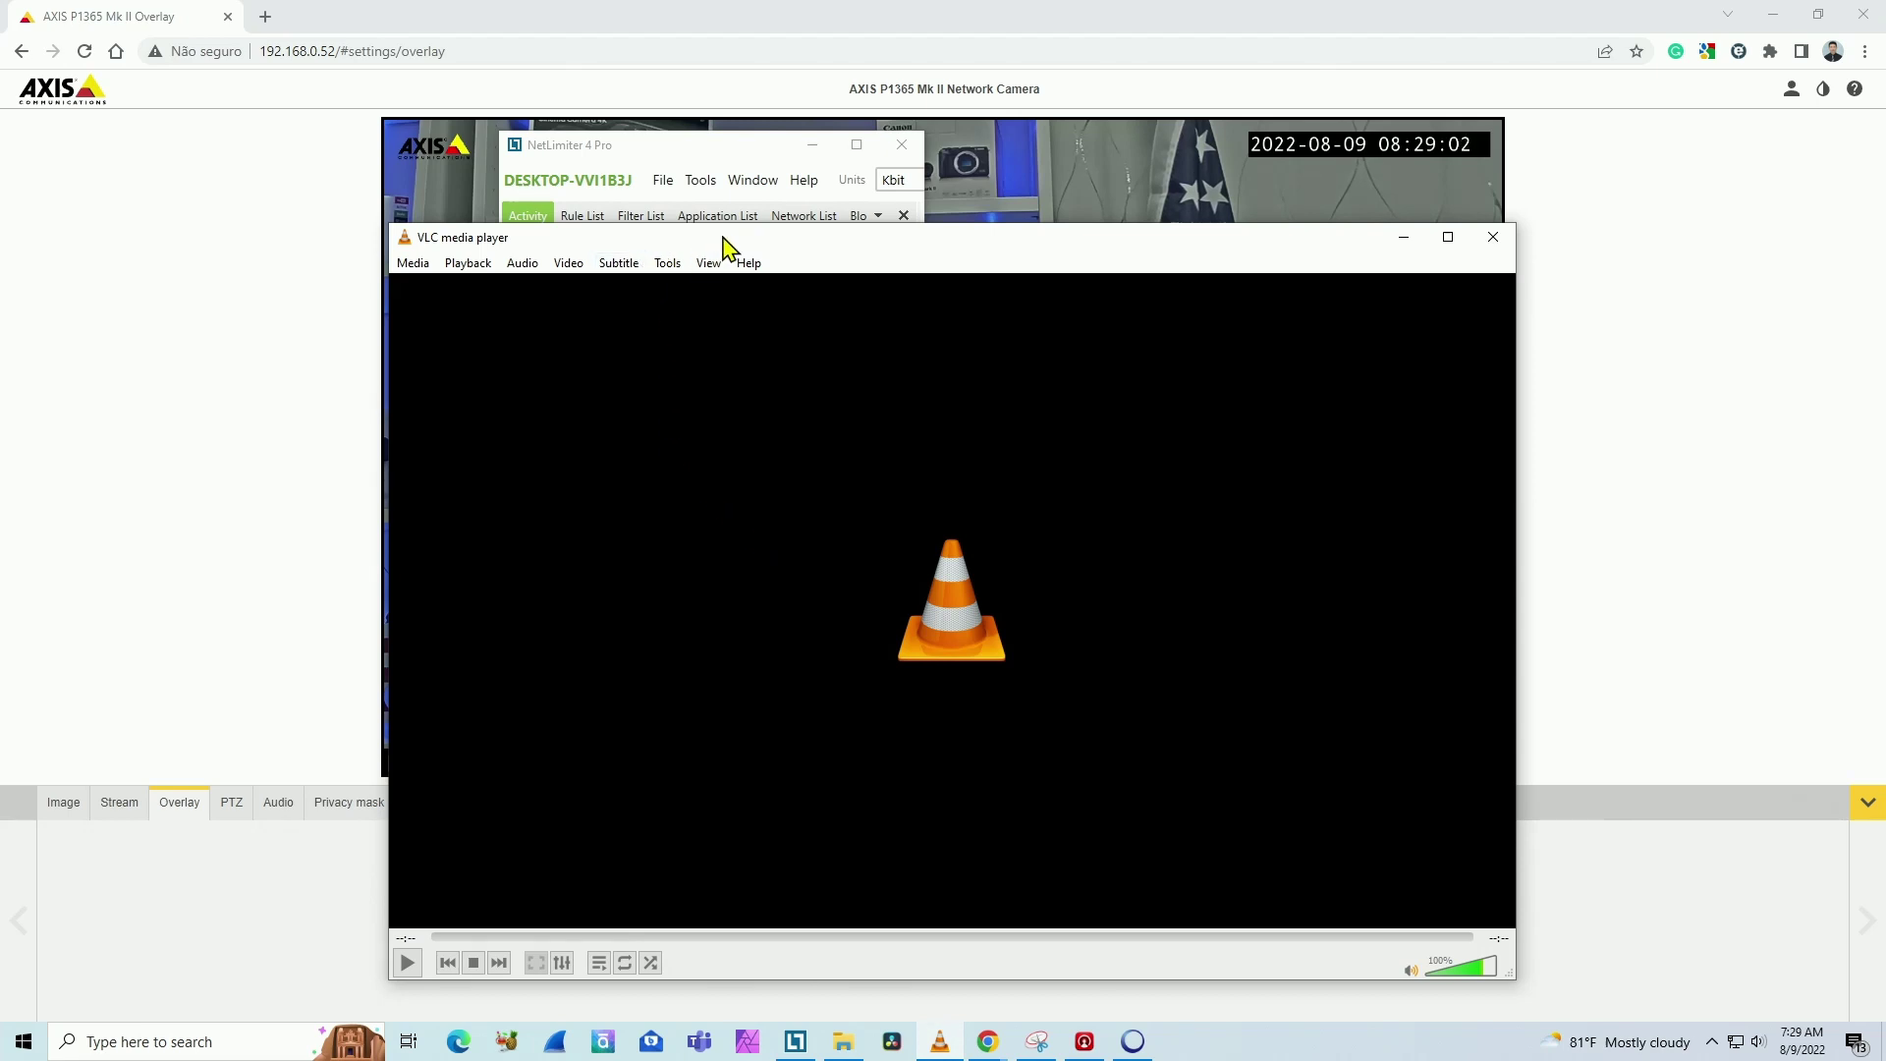
left_click_drag(723, 236, 655, 203)
left_click(345, 230)
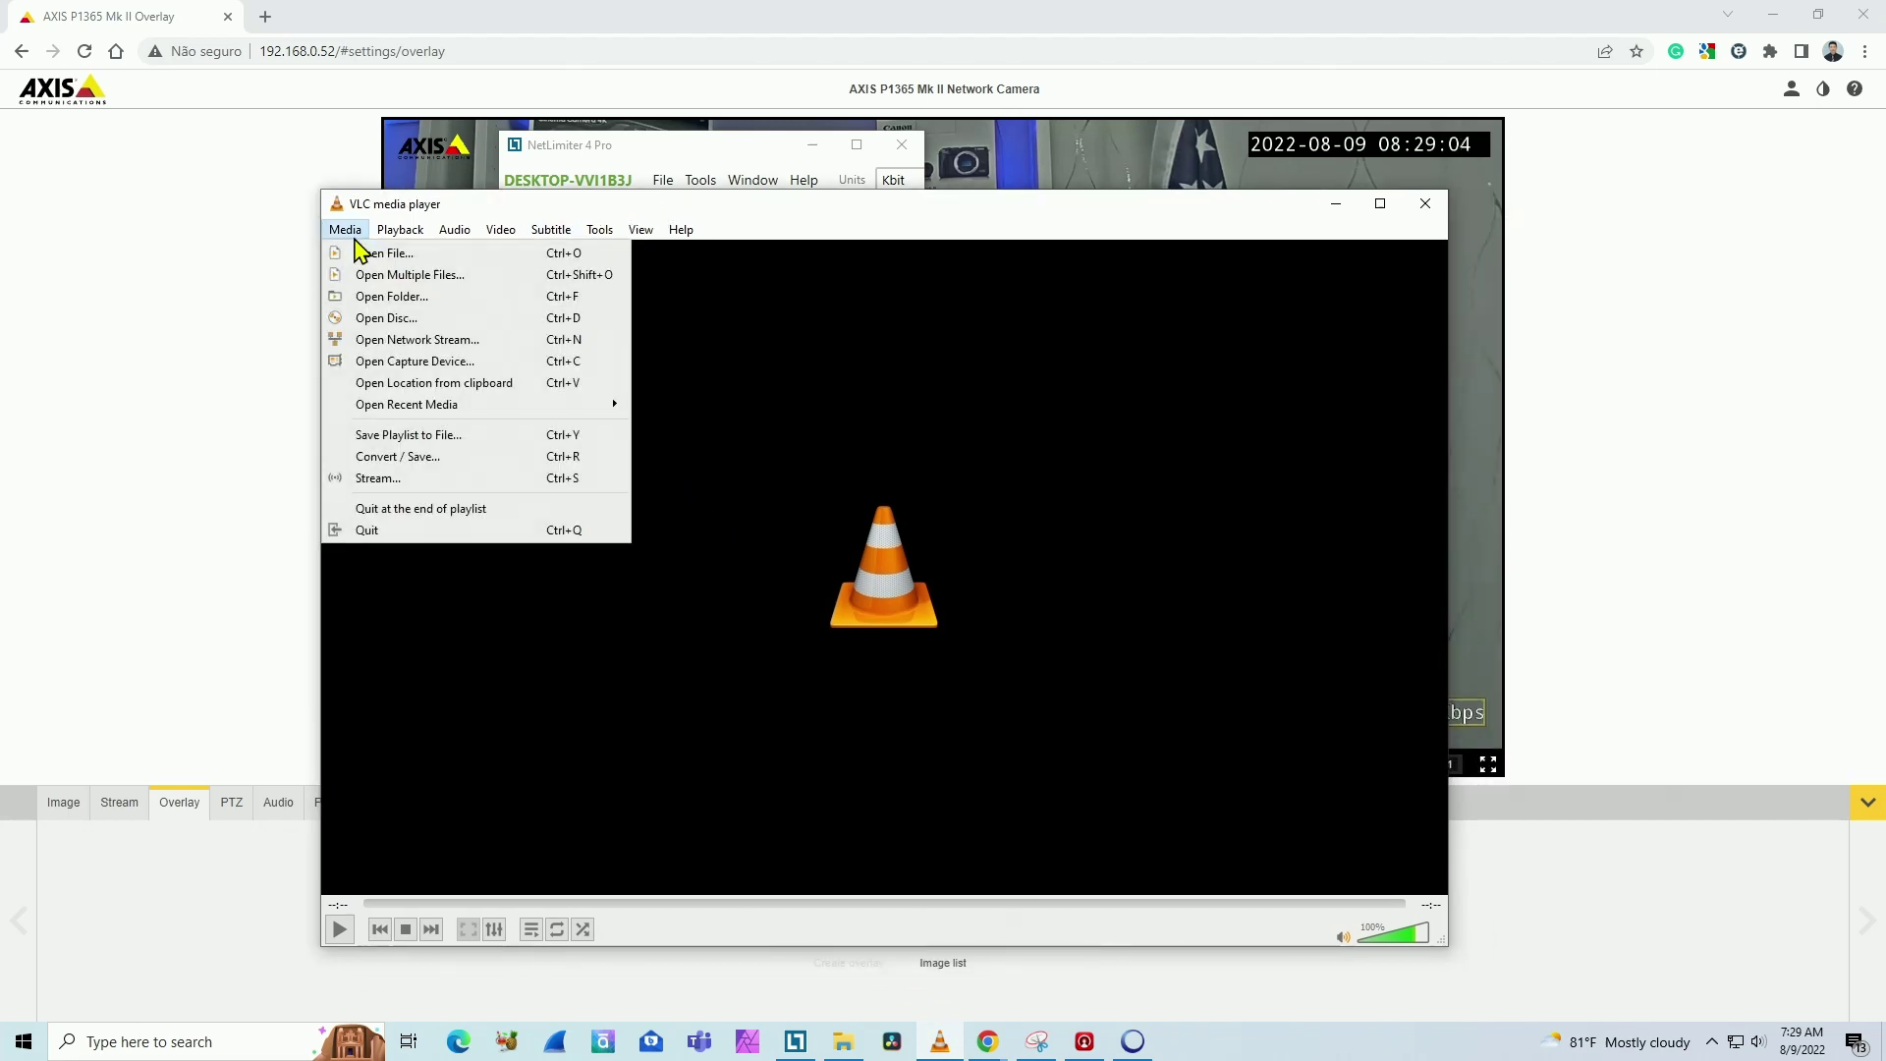
left_click(454, 338)
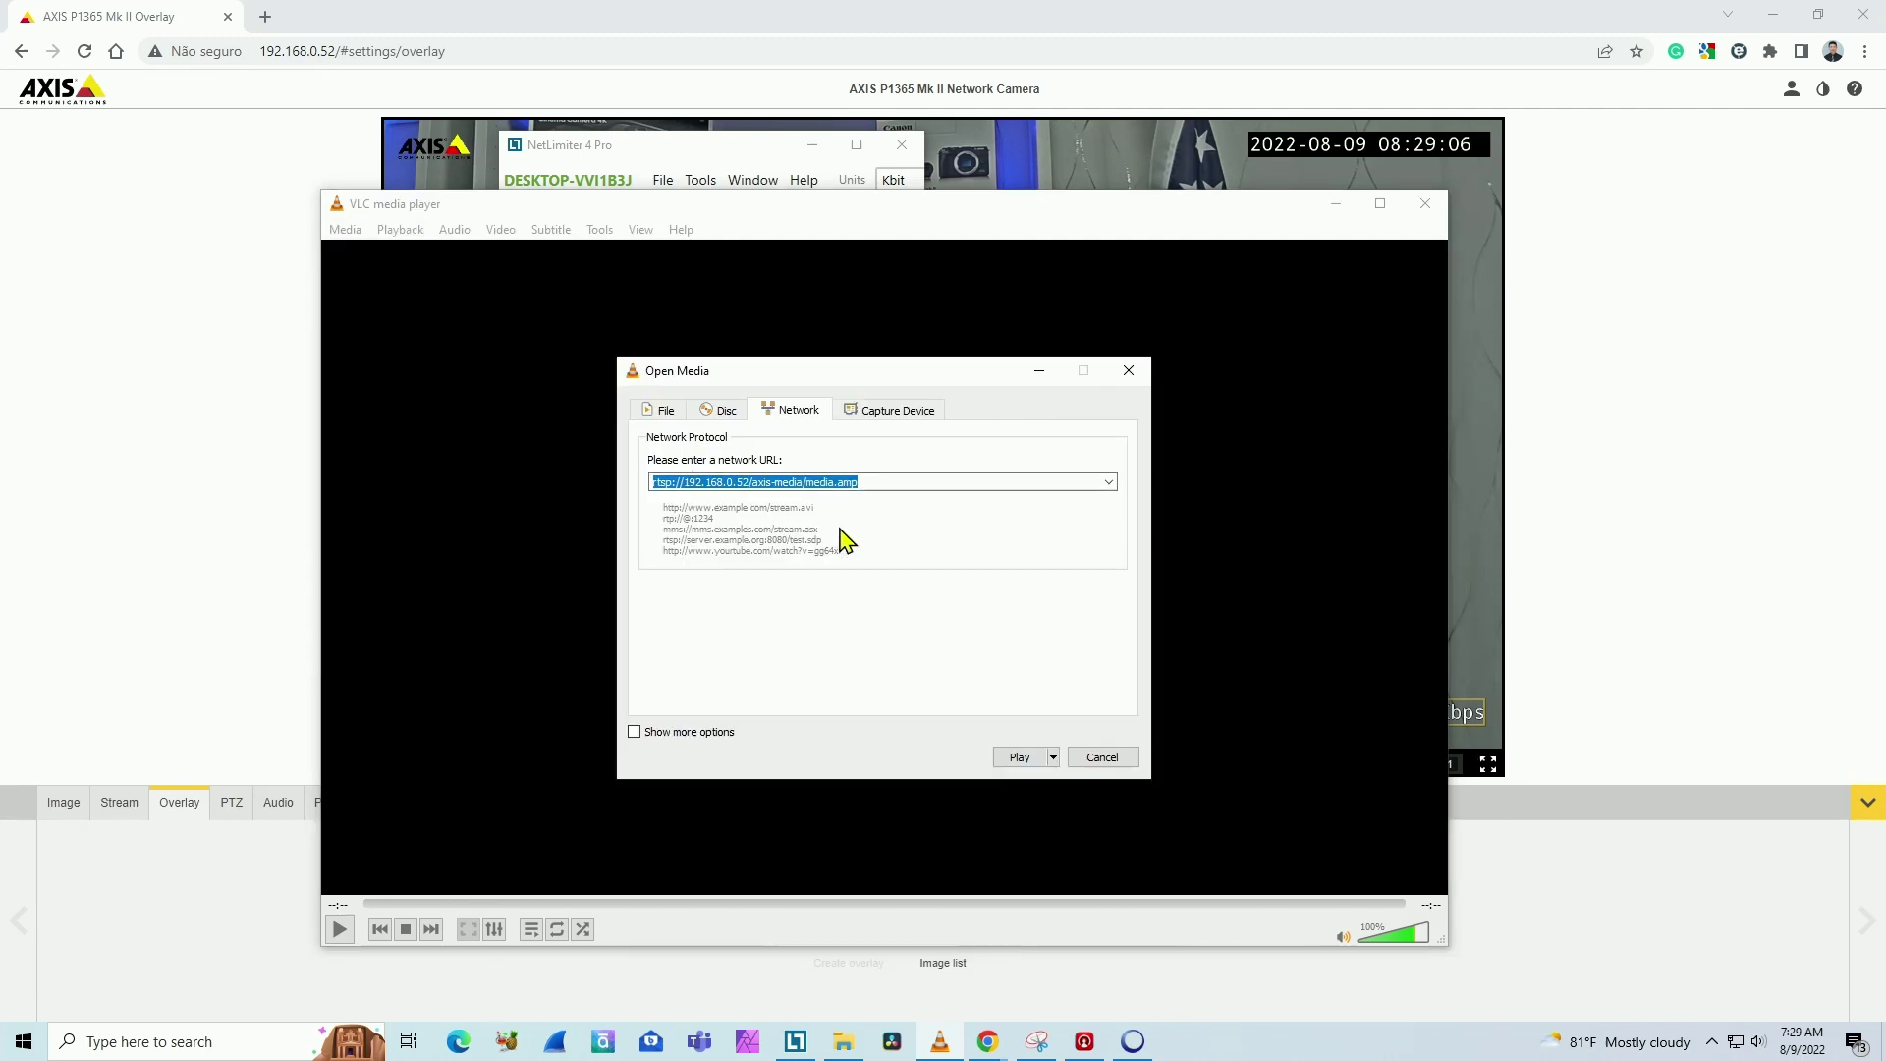
left_click(1017, 757)
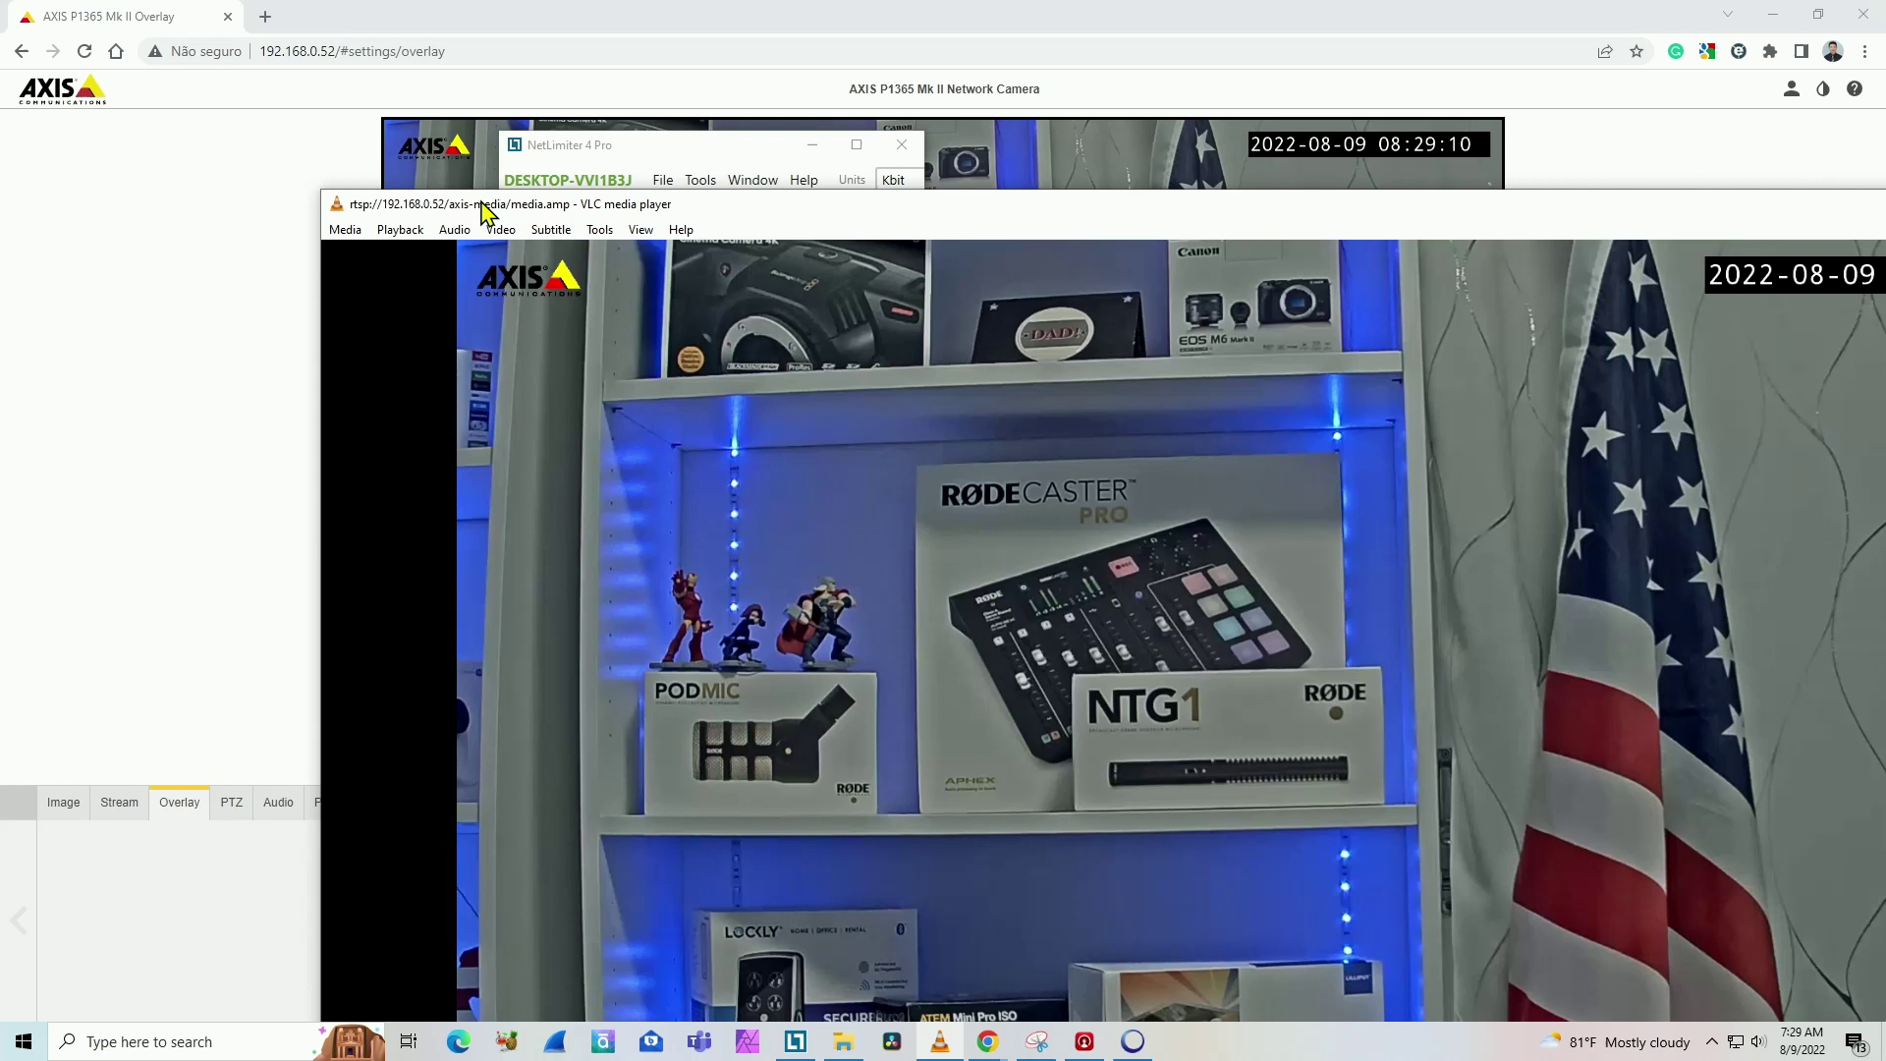
left_click_drag(320, 192, 1063, 459)
left_click_drag(1490, 475, 485, 131)
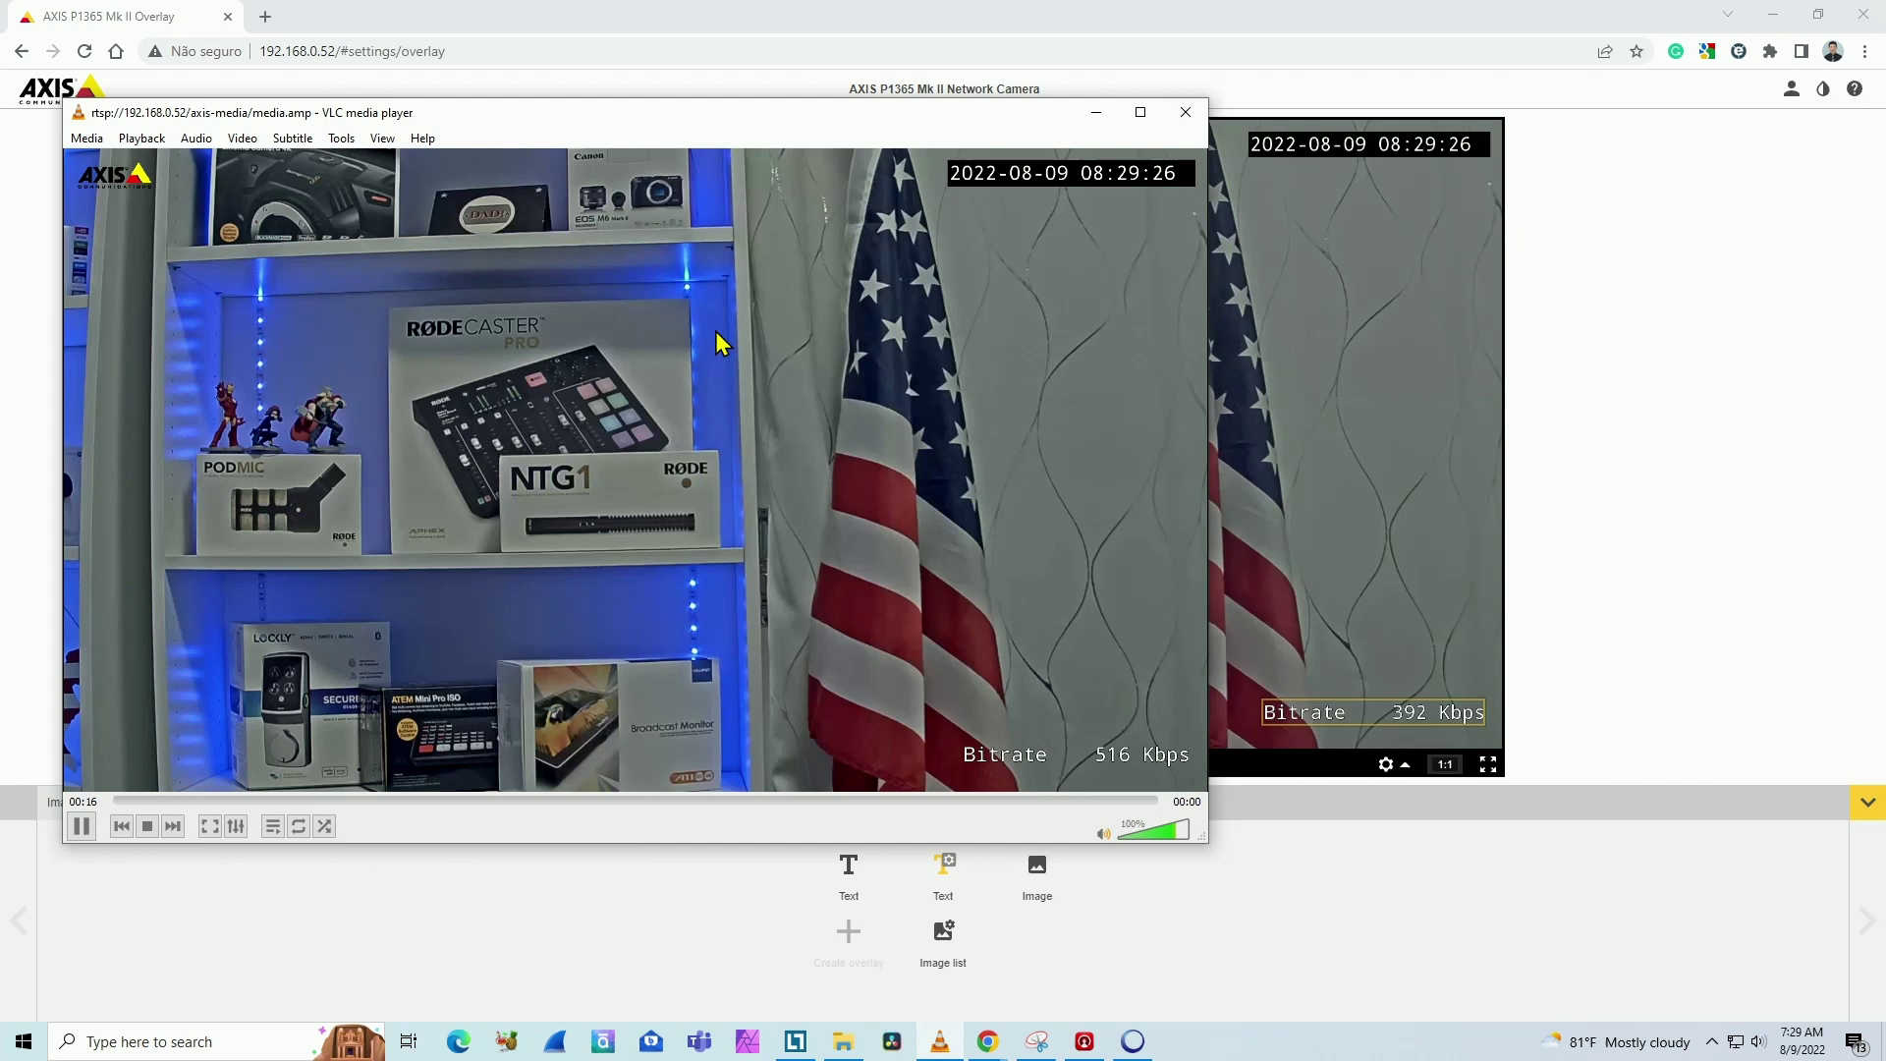
Step: Minimize VLC and expand the VLC media player entry in NetLimiter
left_click(1095, 116)
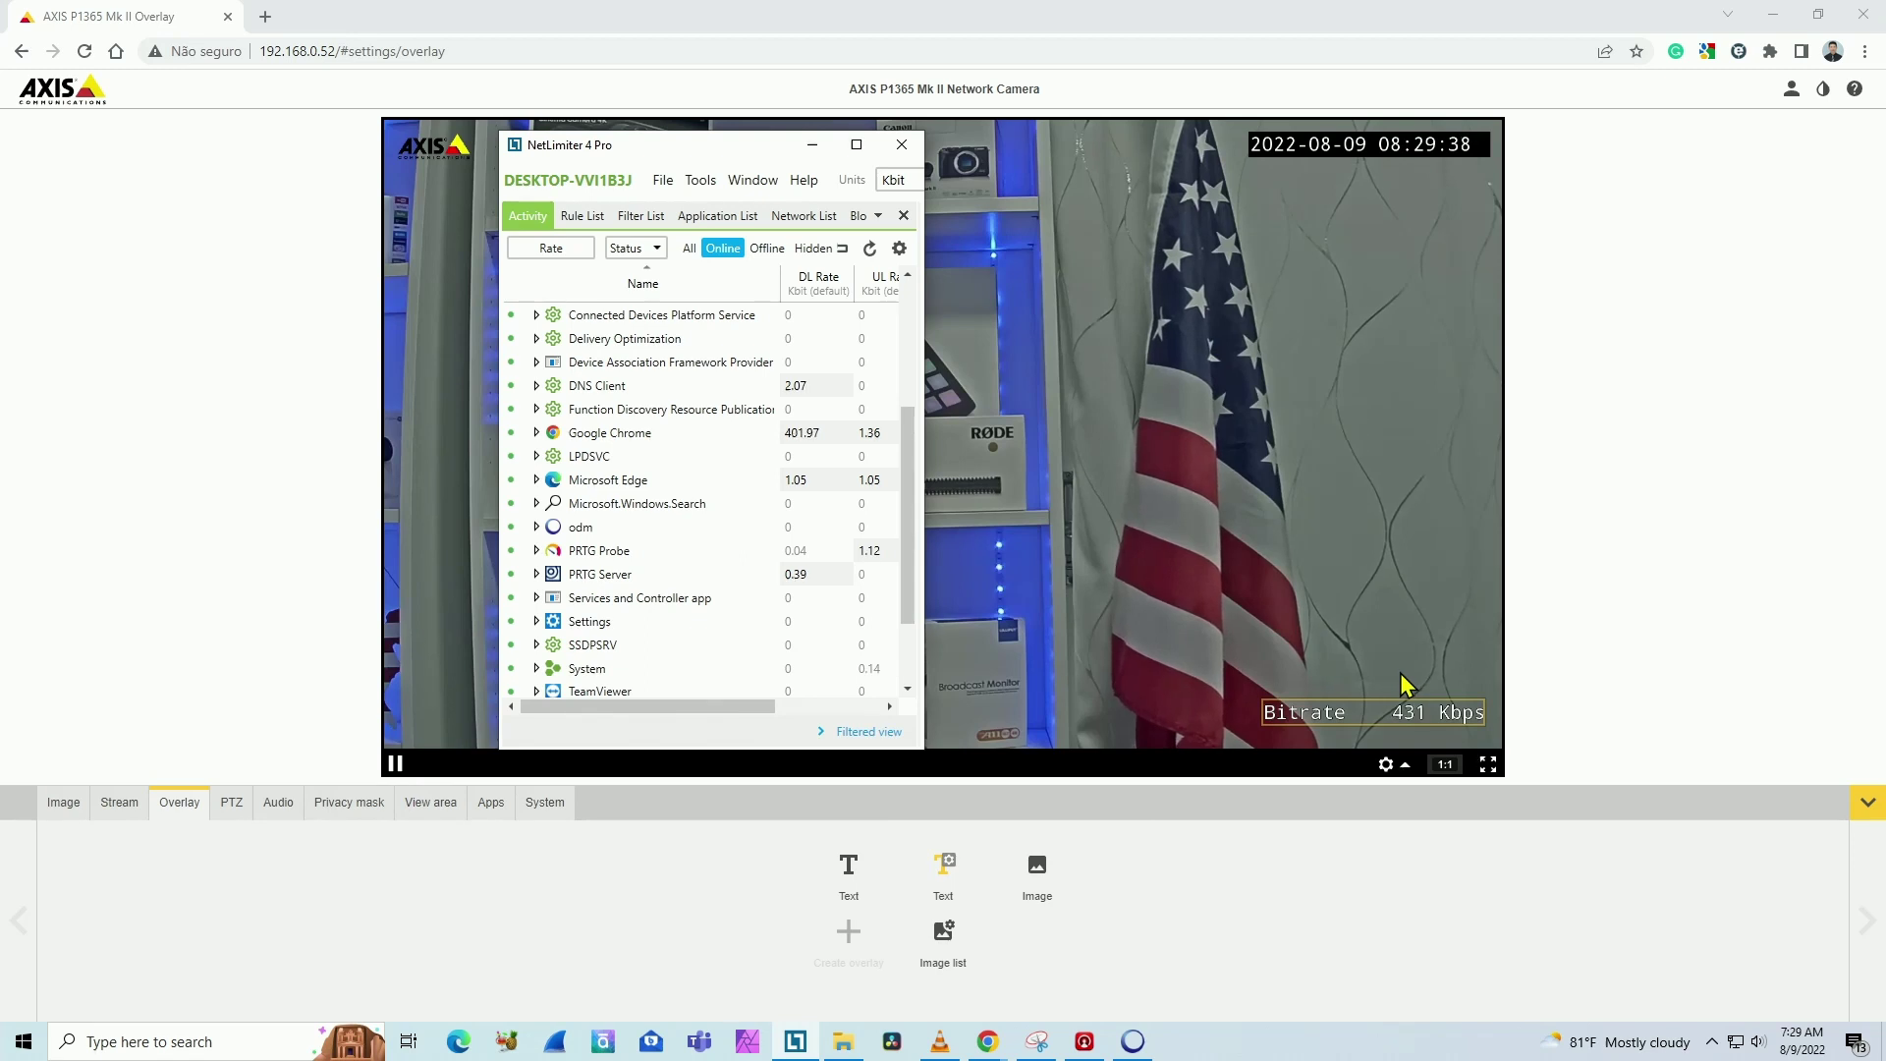
left_click(640, 442)
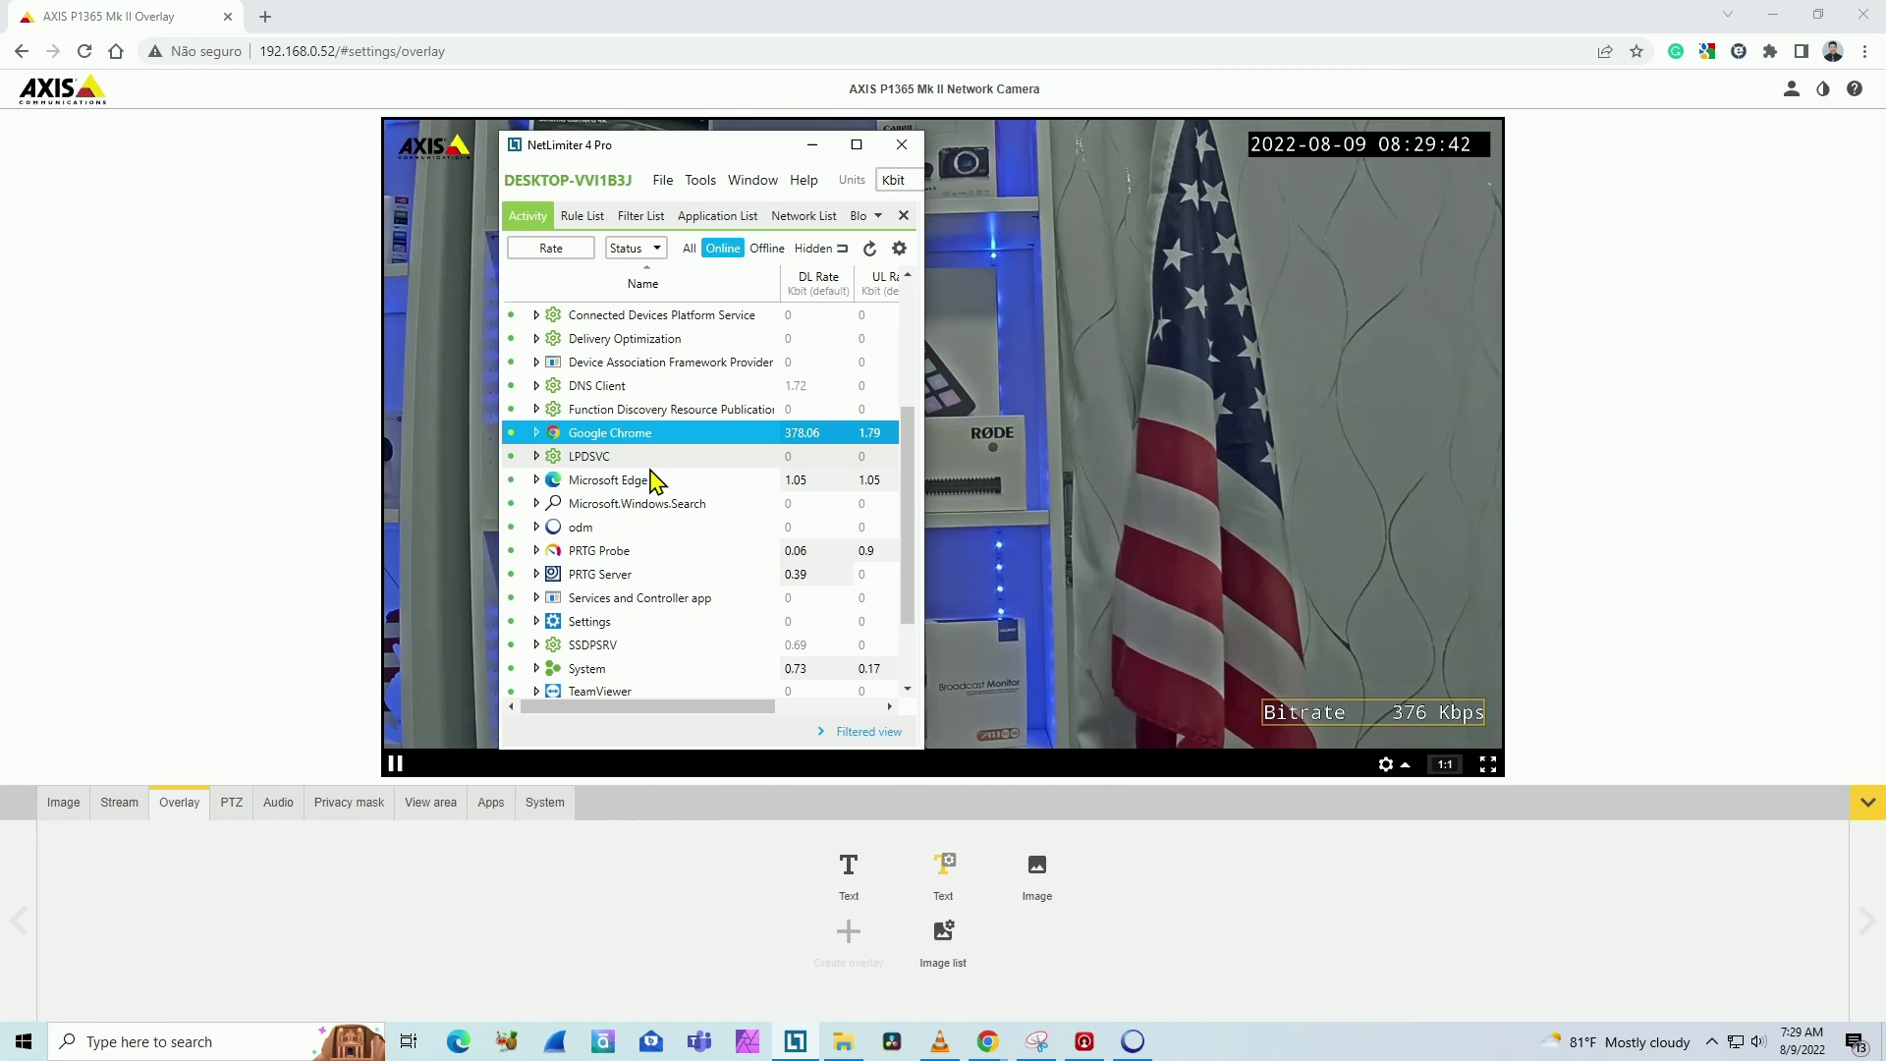
scroll(692, 660, "down", 2)
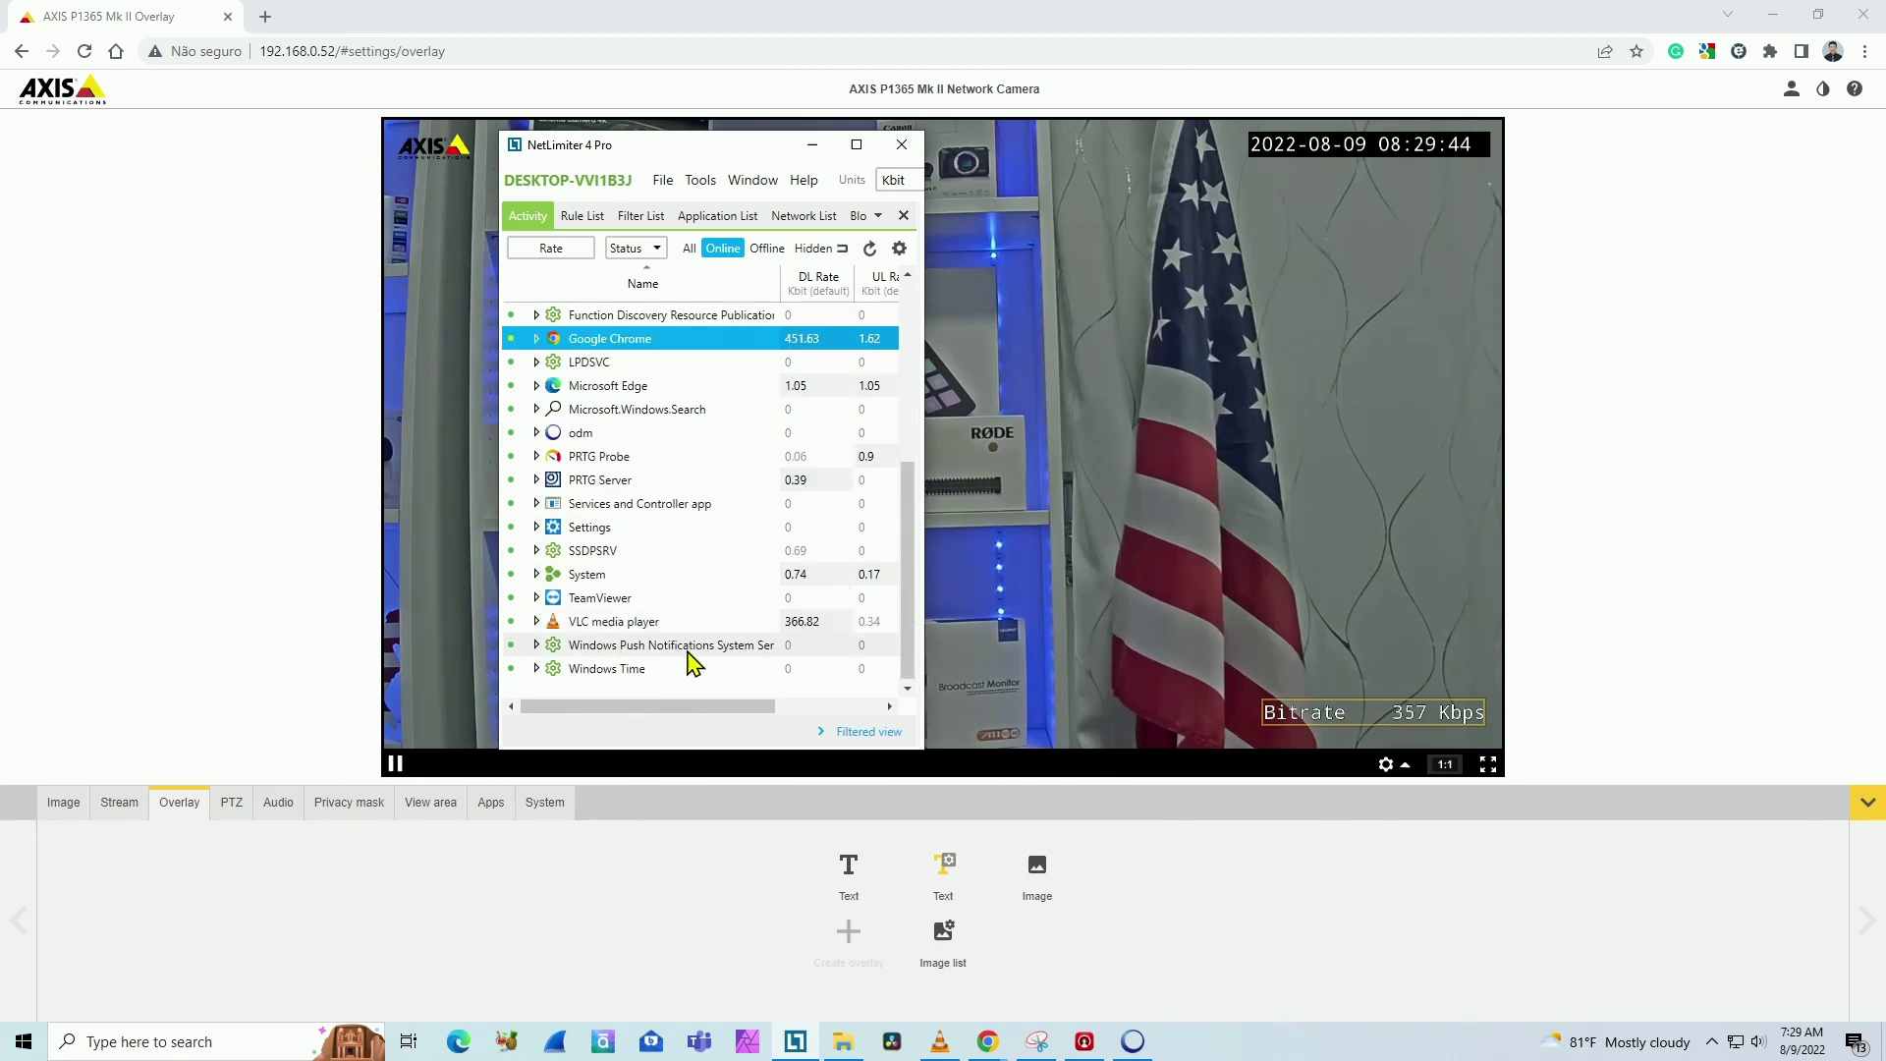
left_click(667, 622)
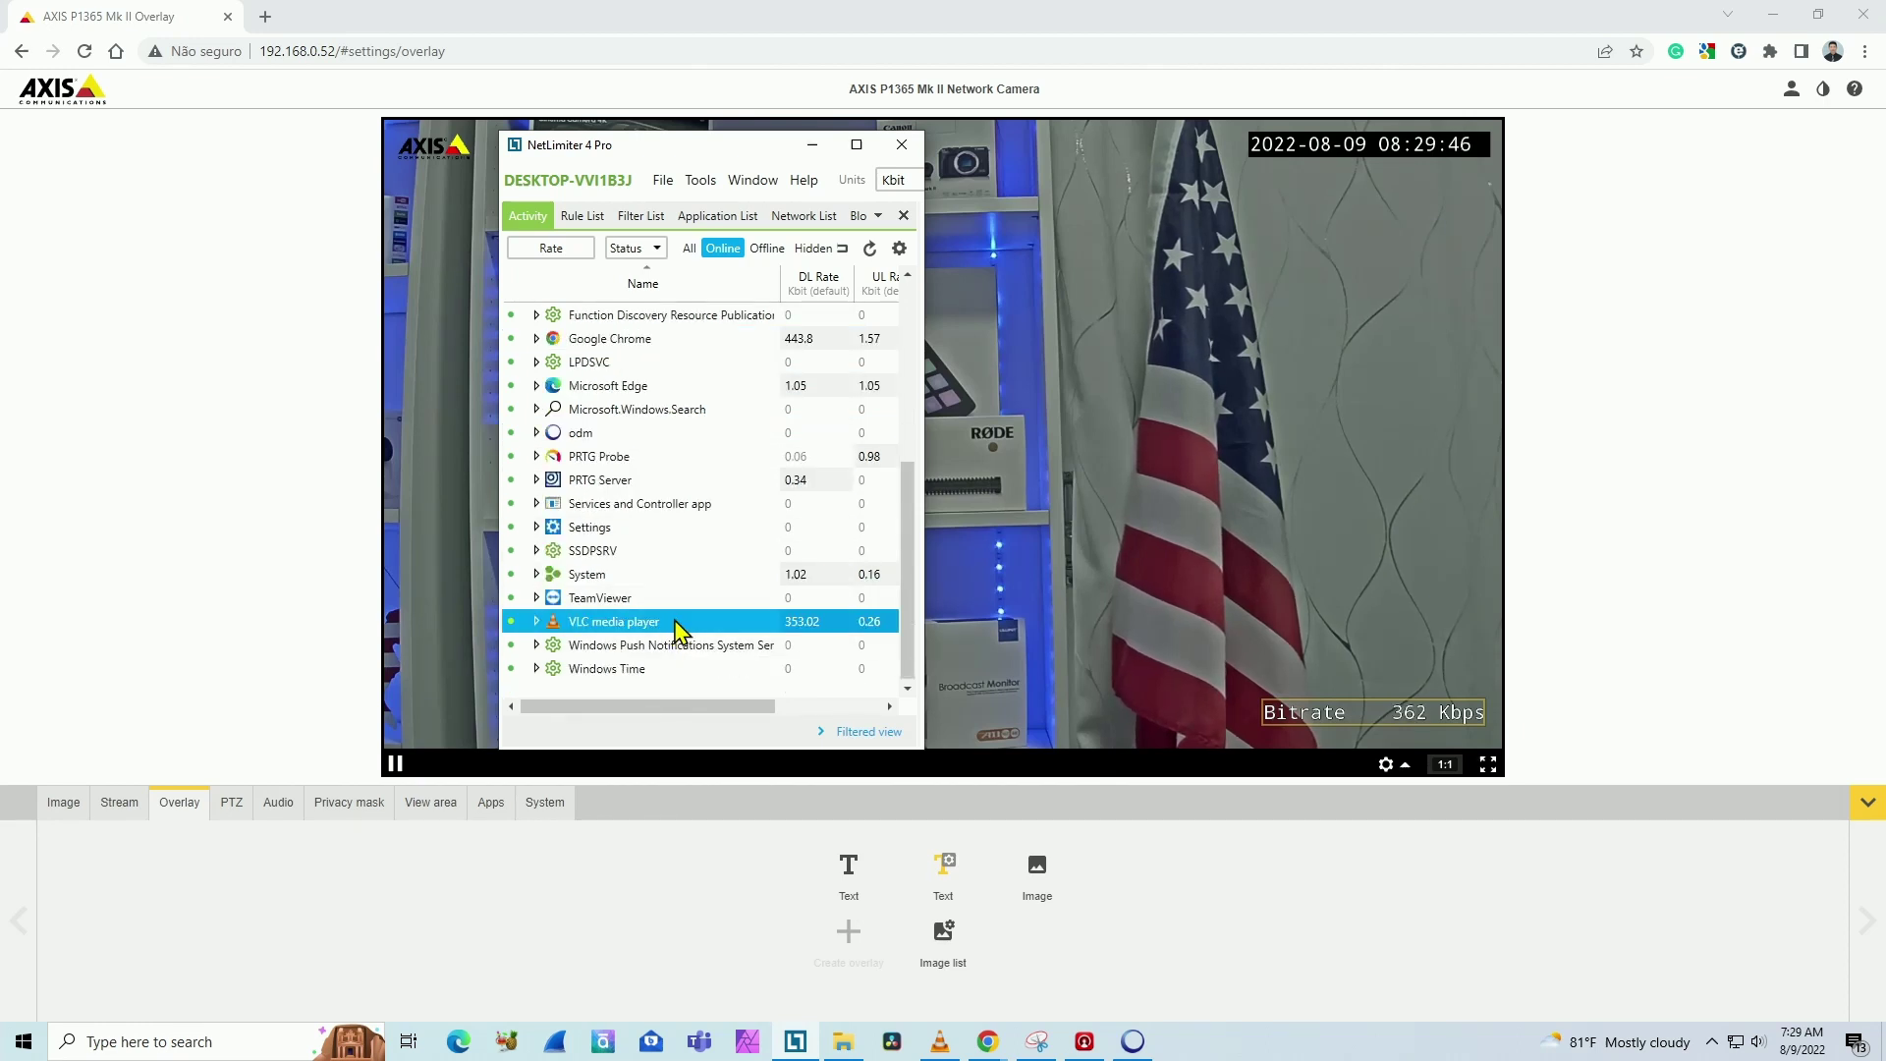
left_click(537, 623)
Step: Check the 192.168.0.52:50000 connection receives about 450 Kbit, collapse VLC, and minimize NetLimiter
scroll(628, 601, "down", 2)
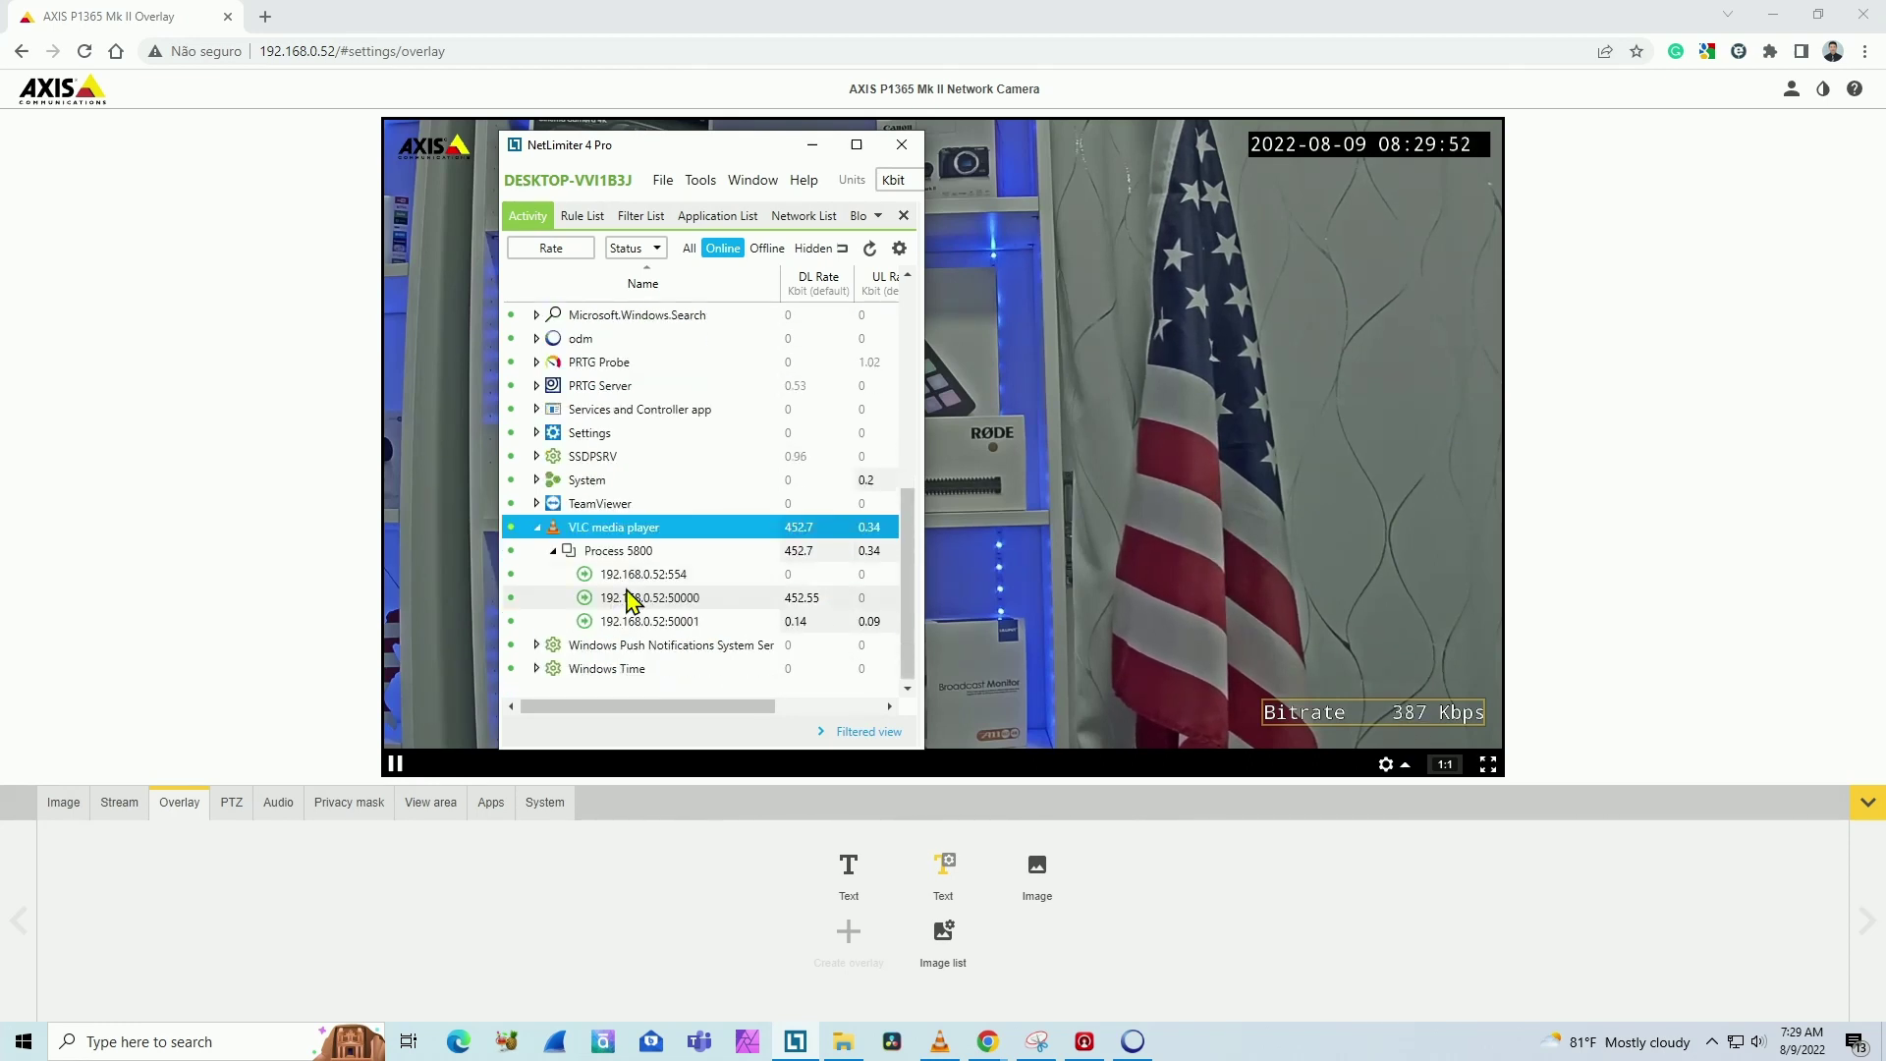
left_click(688, 601)
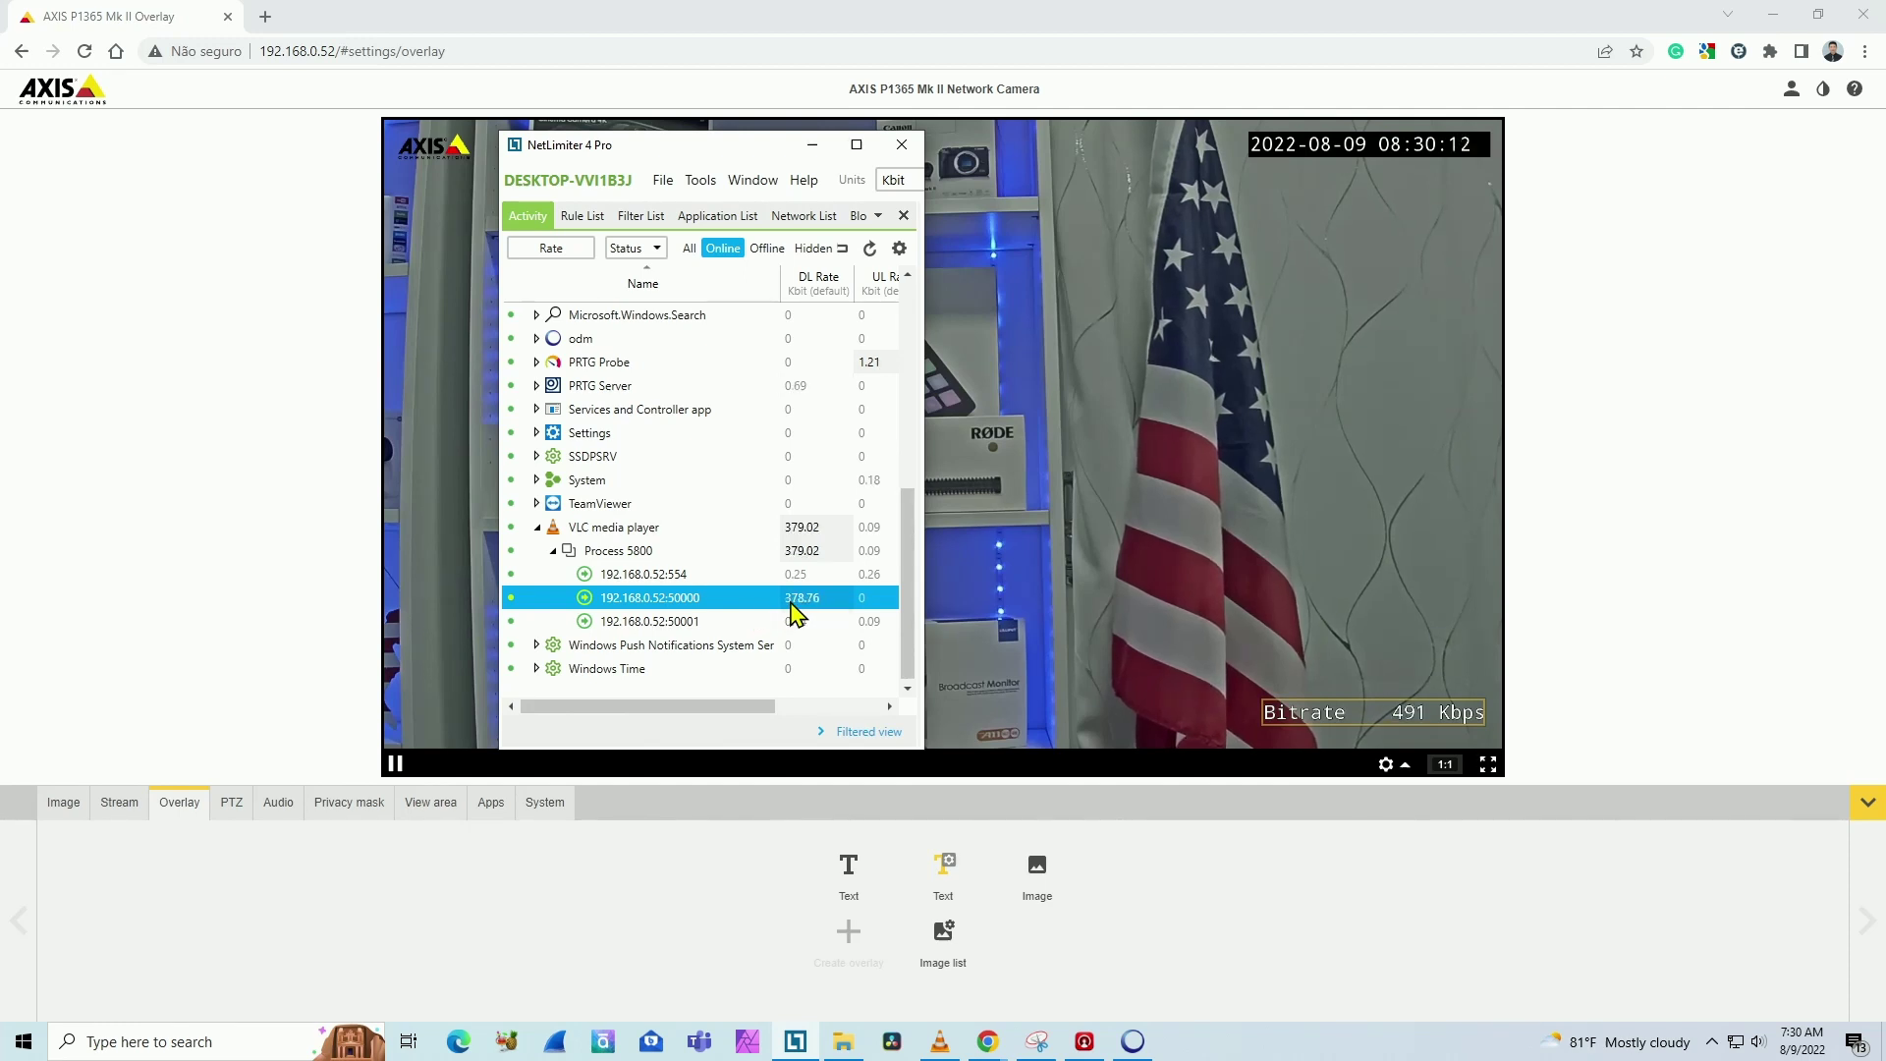
left_click(539, 529)
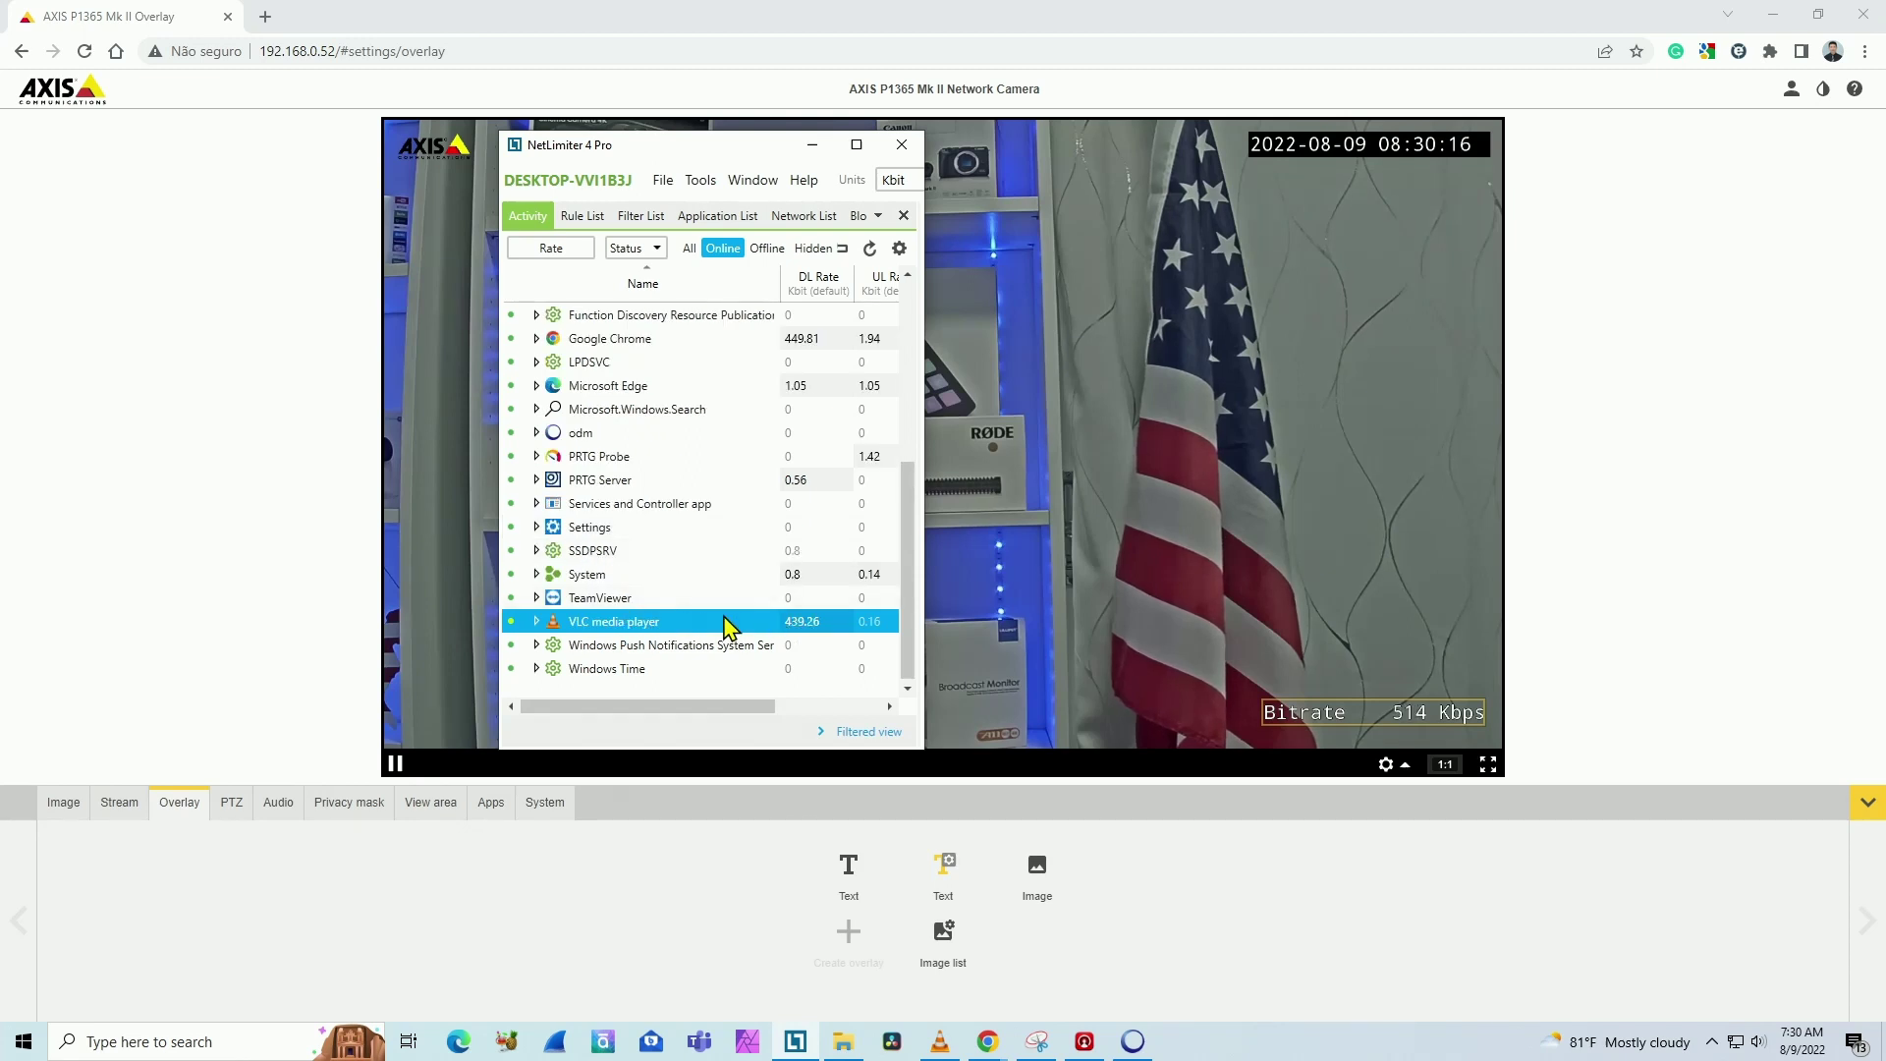
scroll(756, 548, "up", 1)
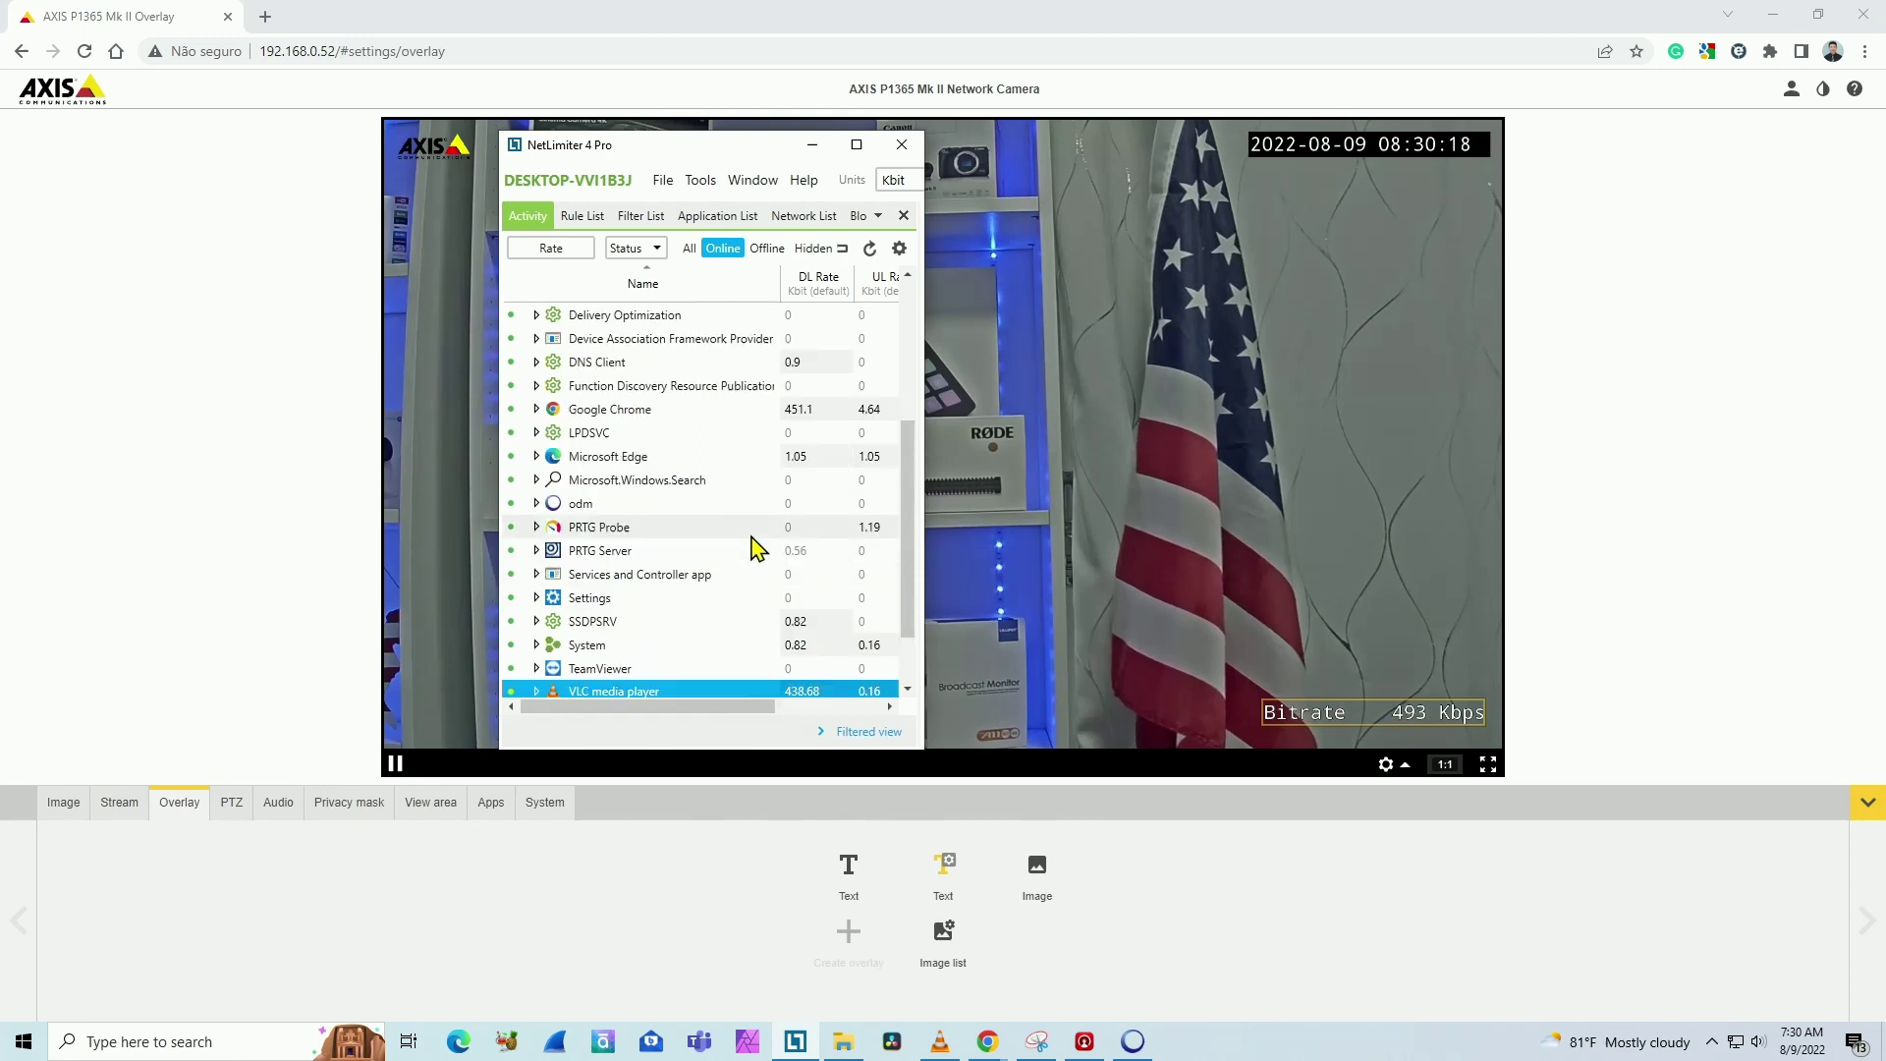
scroll(752, 540, "up", 1)
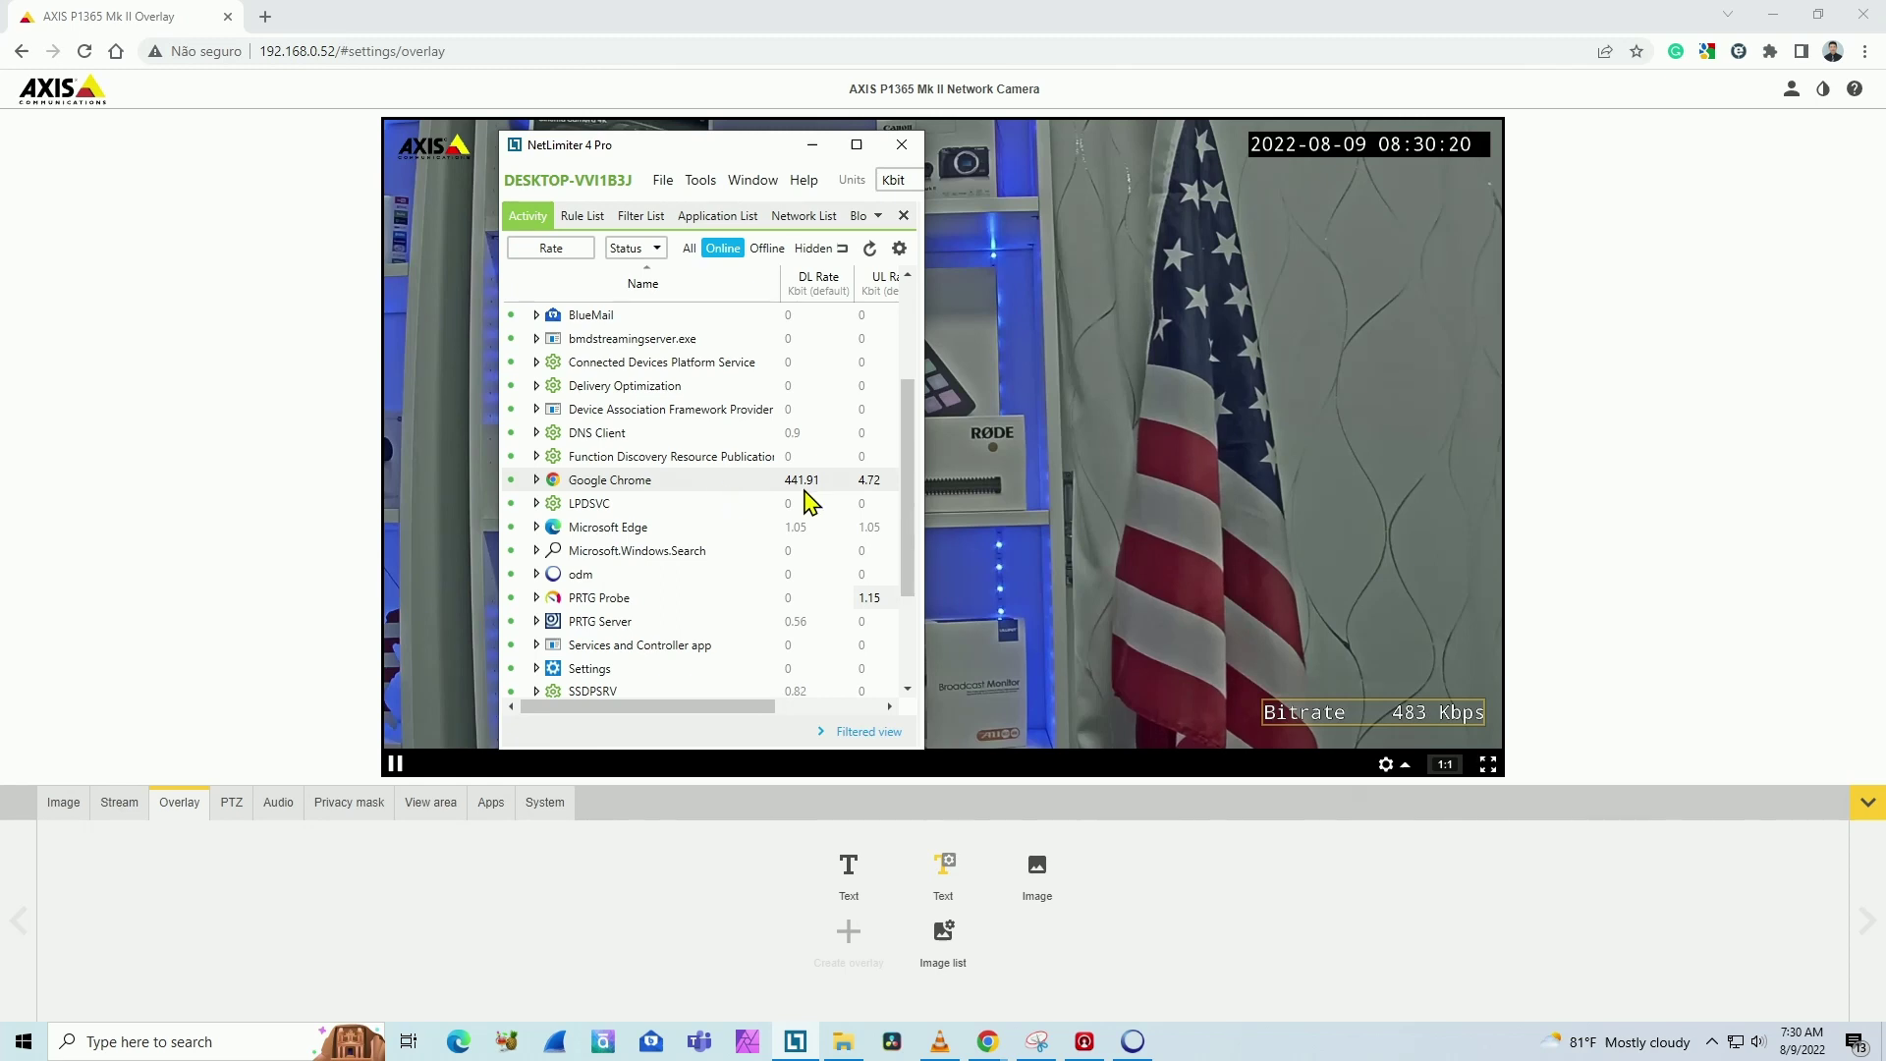
left_click(812, 145)
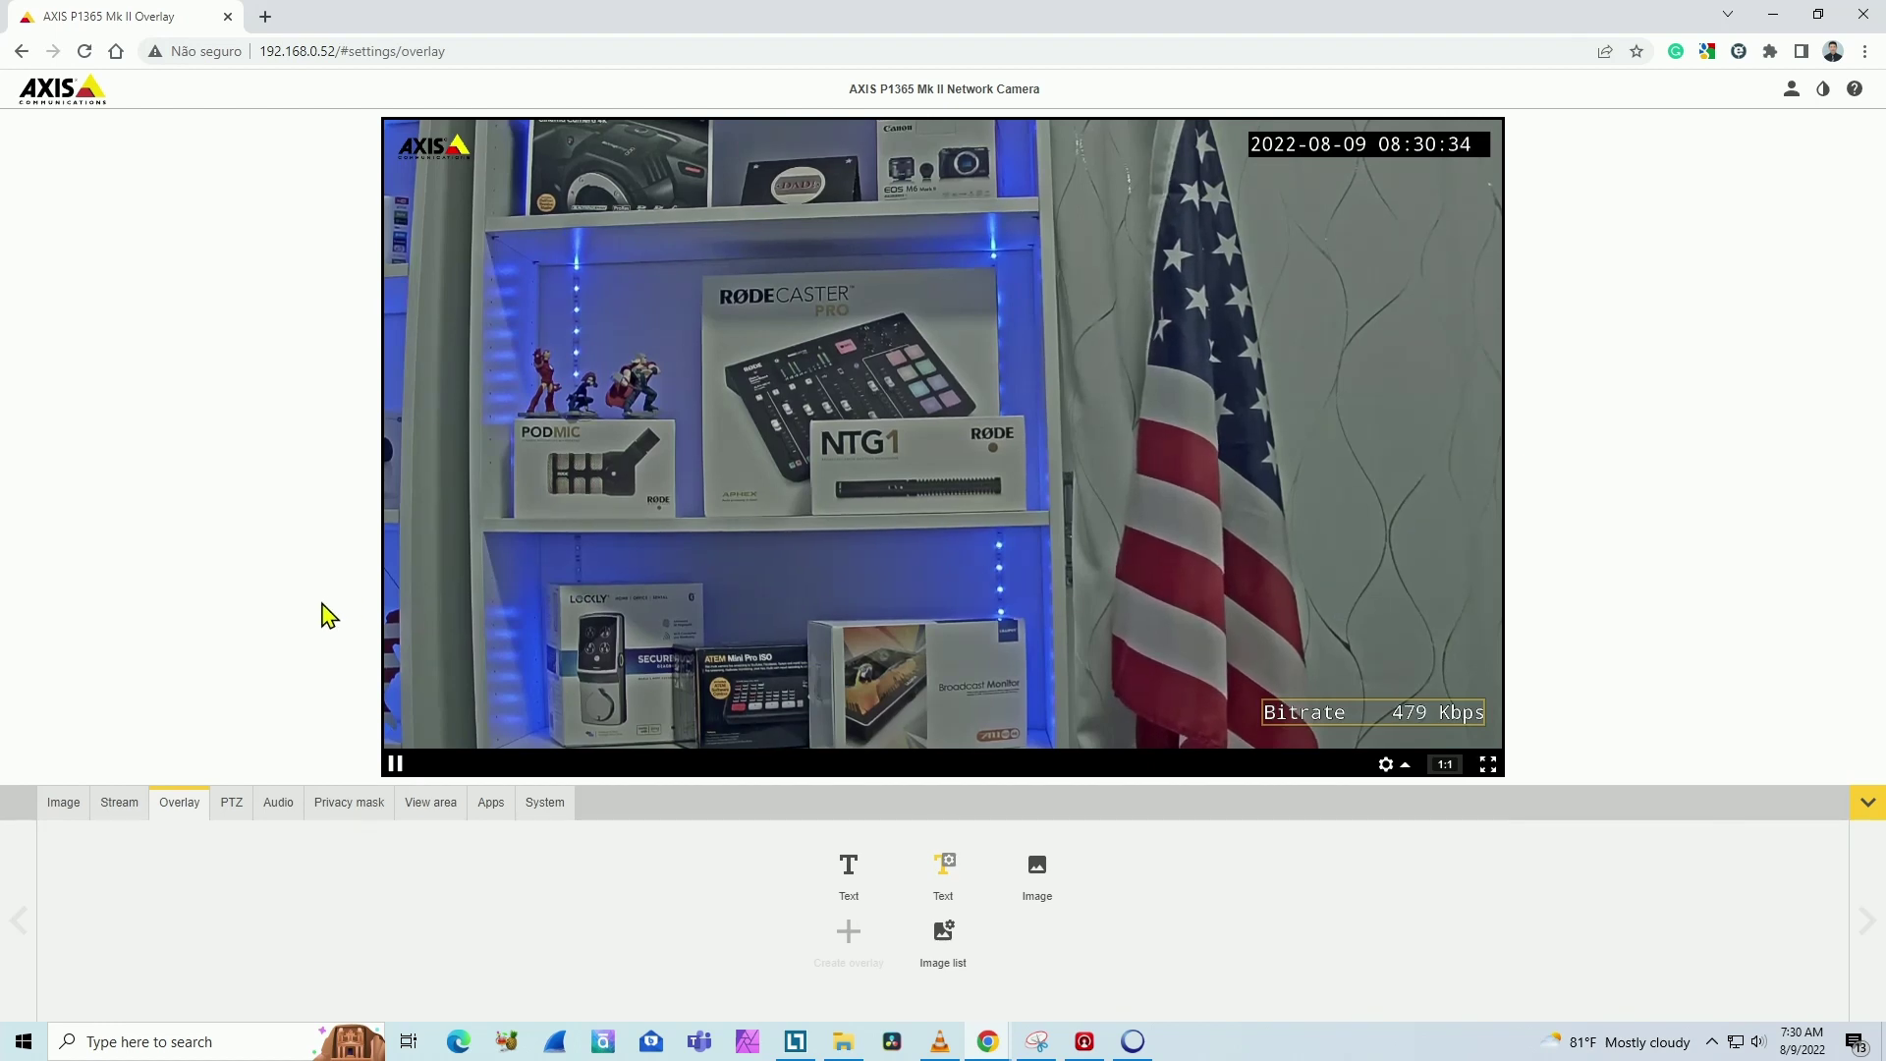
Step: Read Ethernet receiving about 1.1 Mbps in Task Manager's Performance view, then minimize it
key("ctrl+shift+Escape")
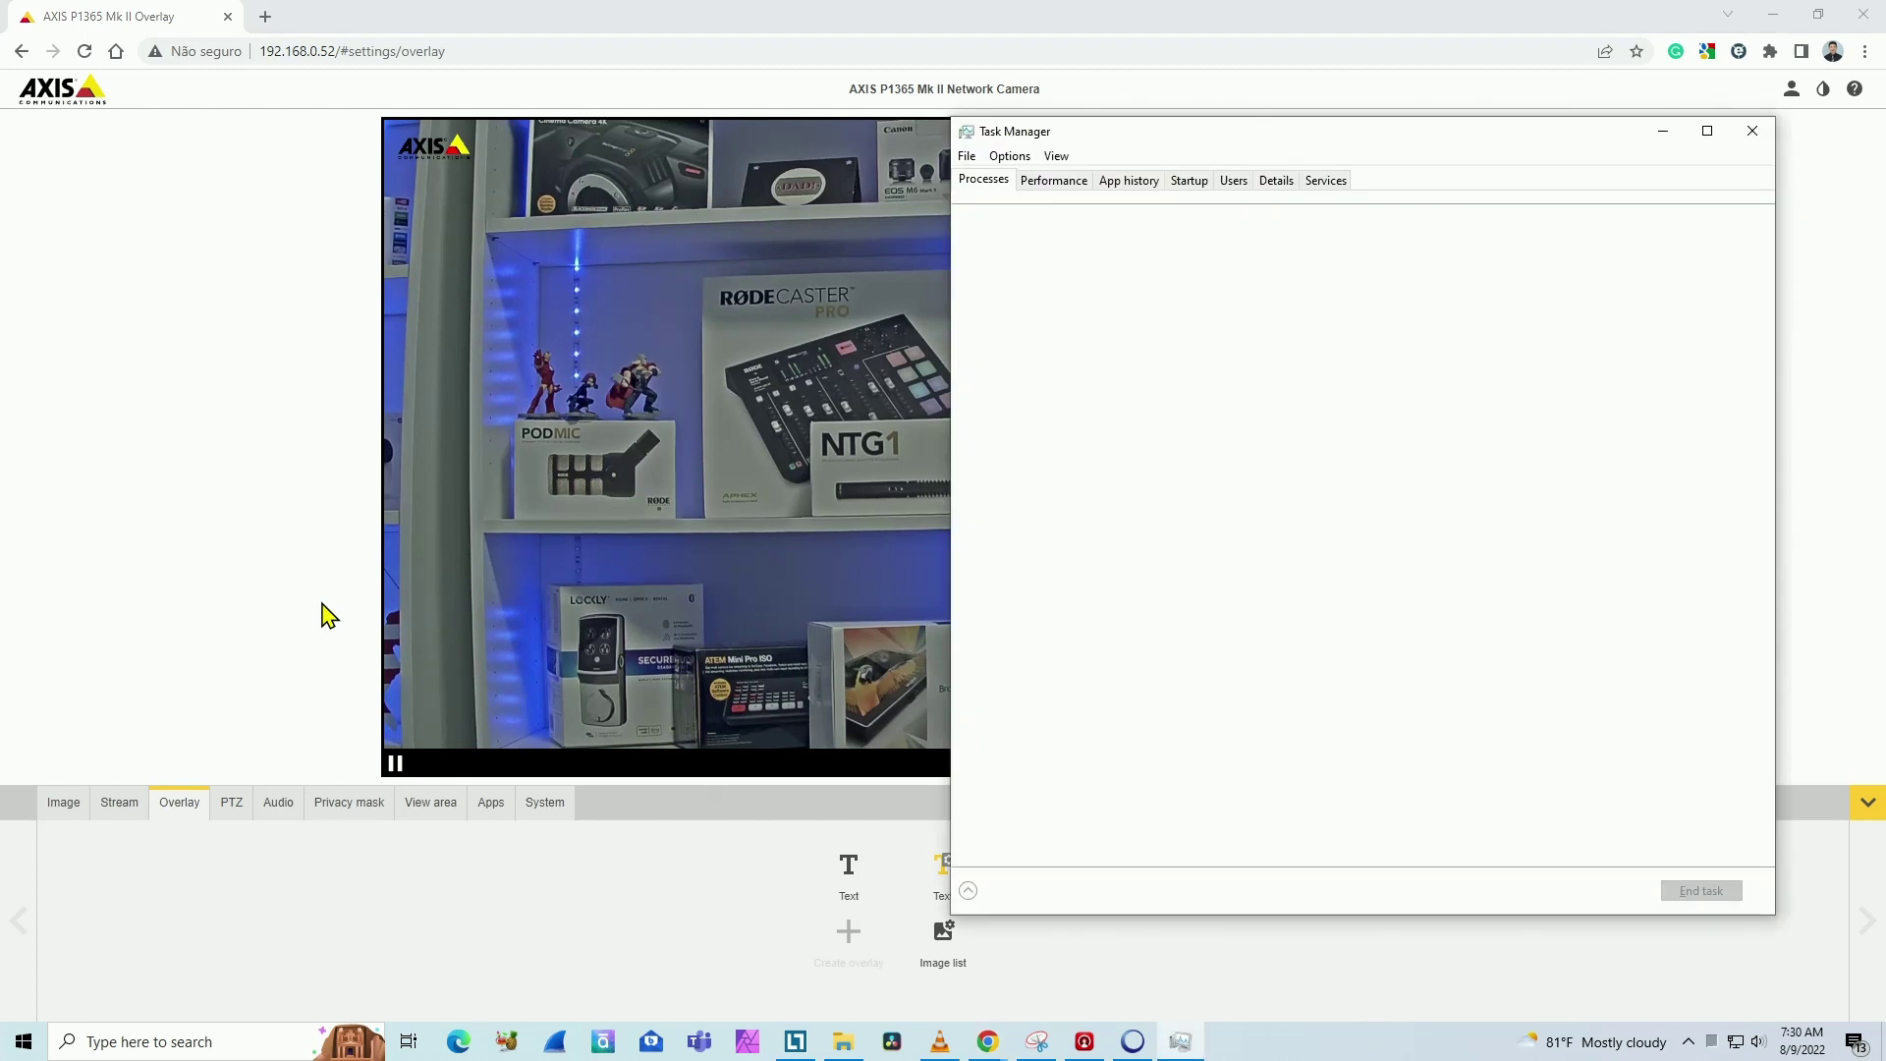
left_click(1039, 181)
left_click_drag(1113, 152, 946, 139)
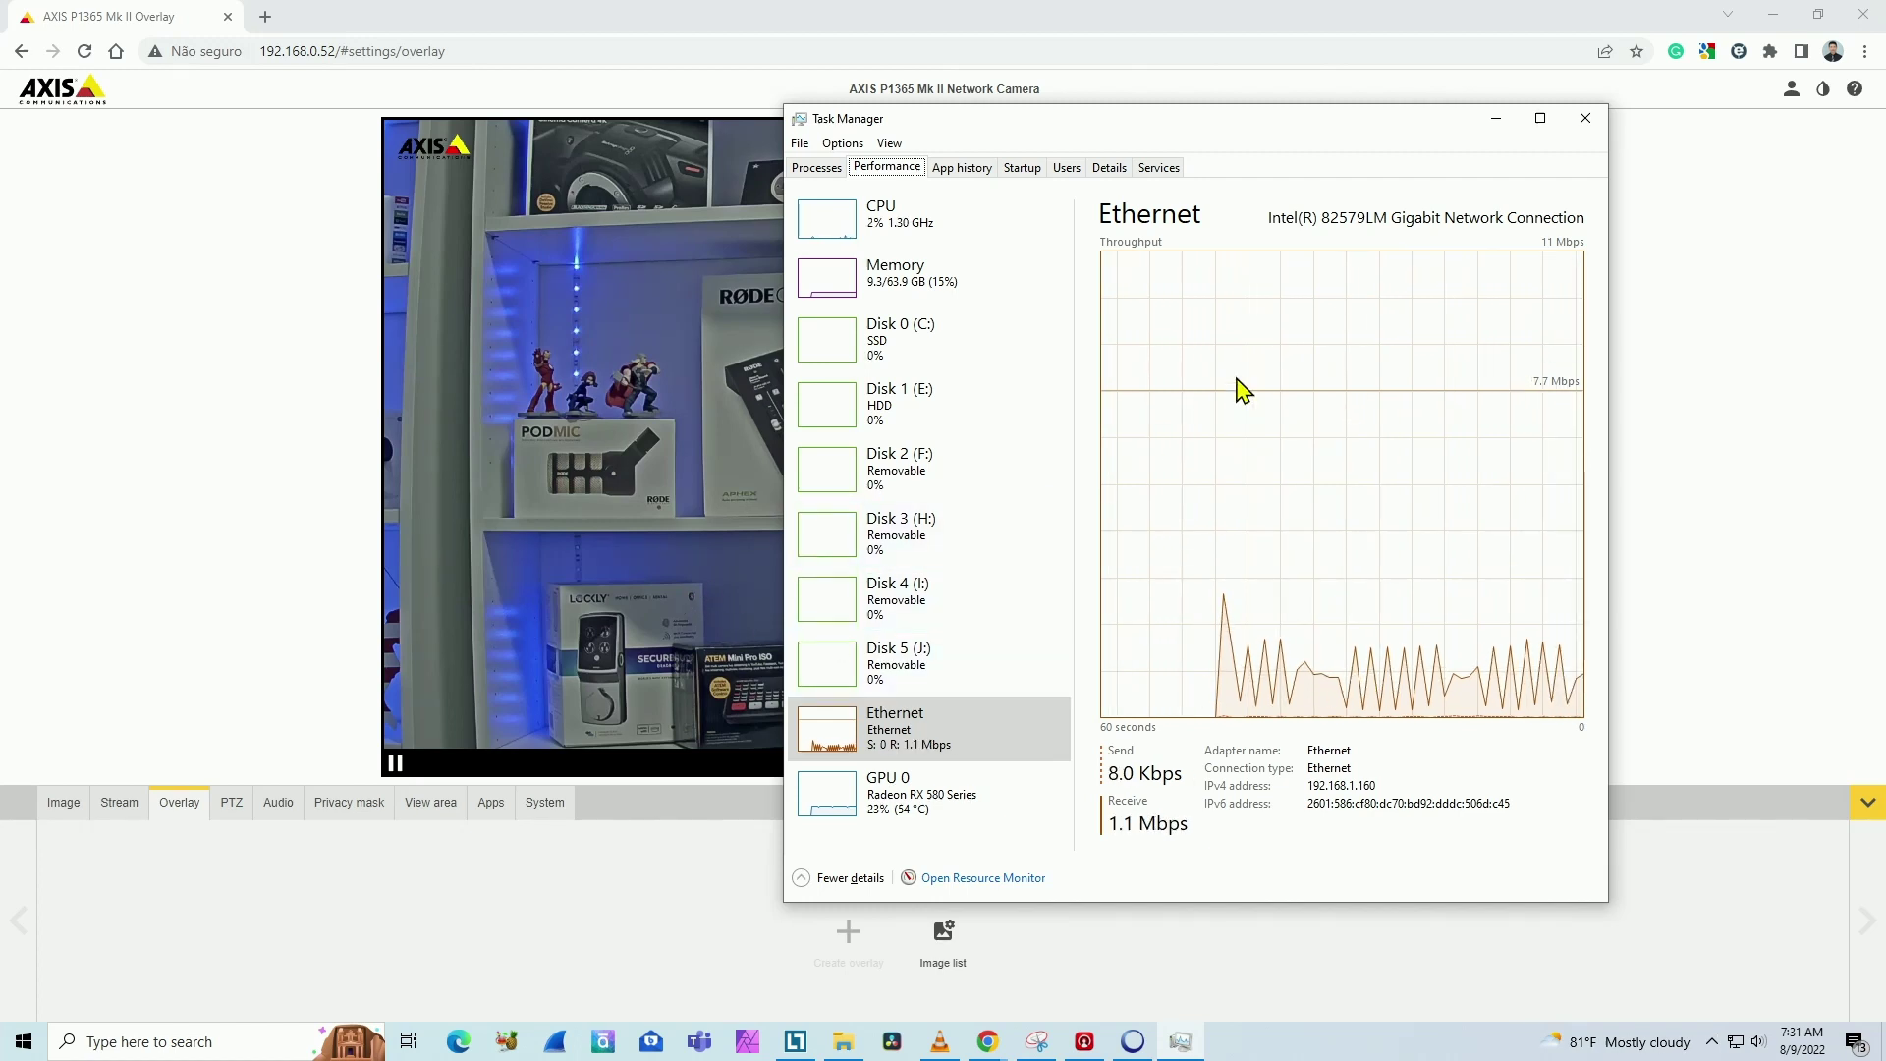
left_click(1495, 118)
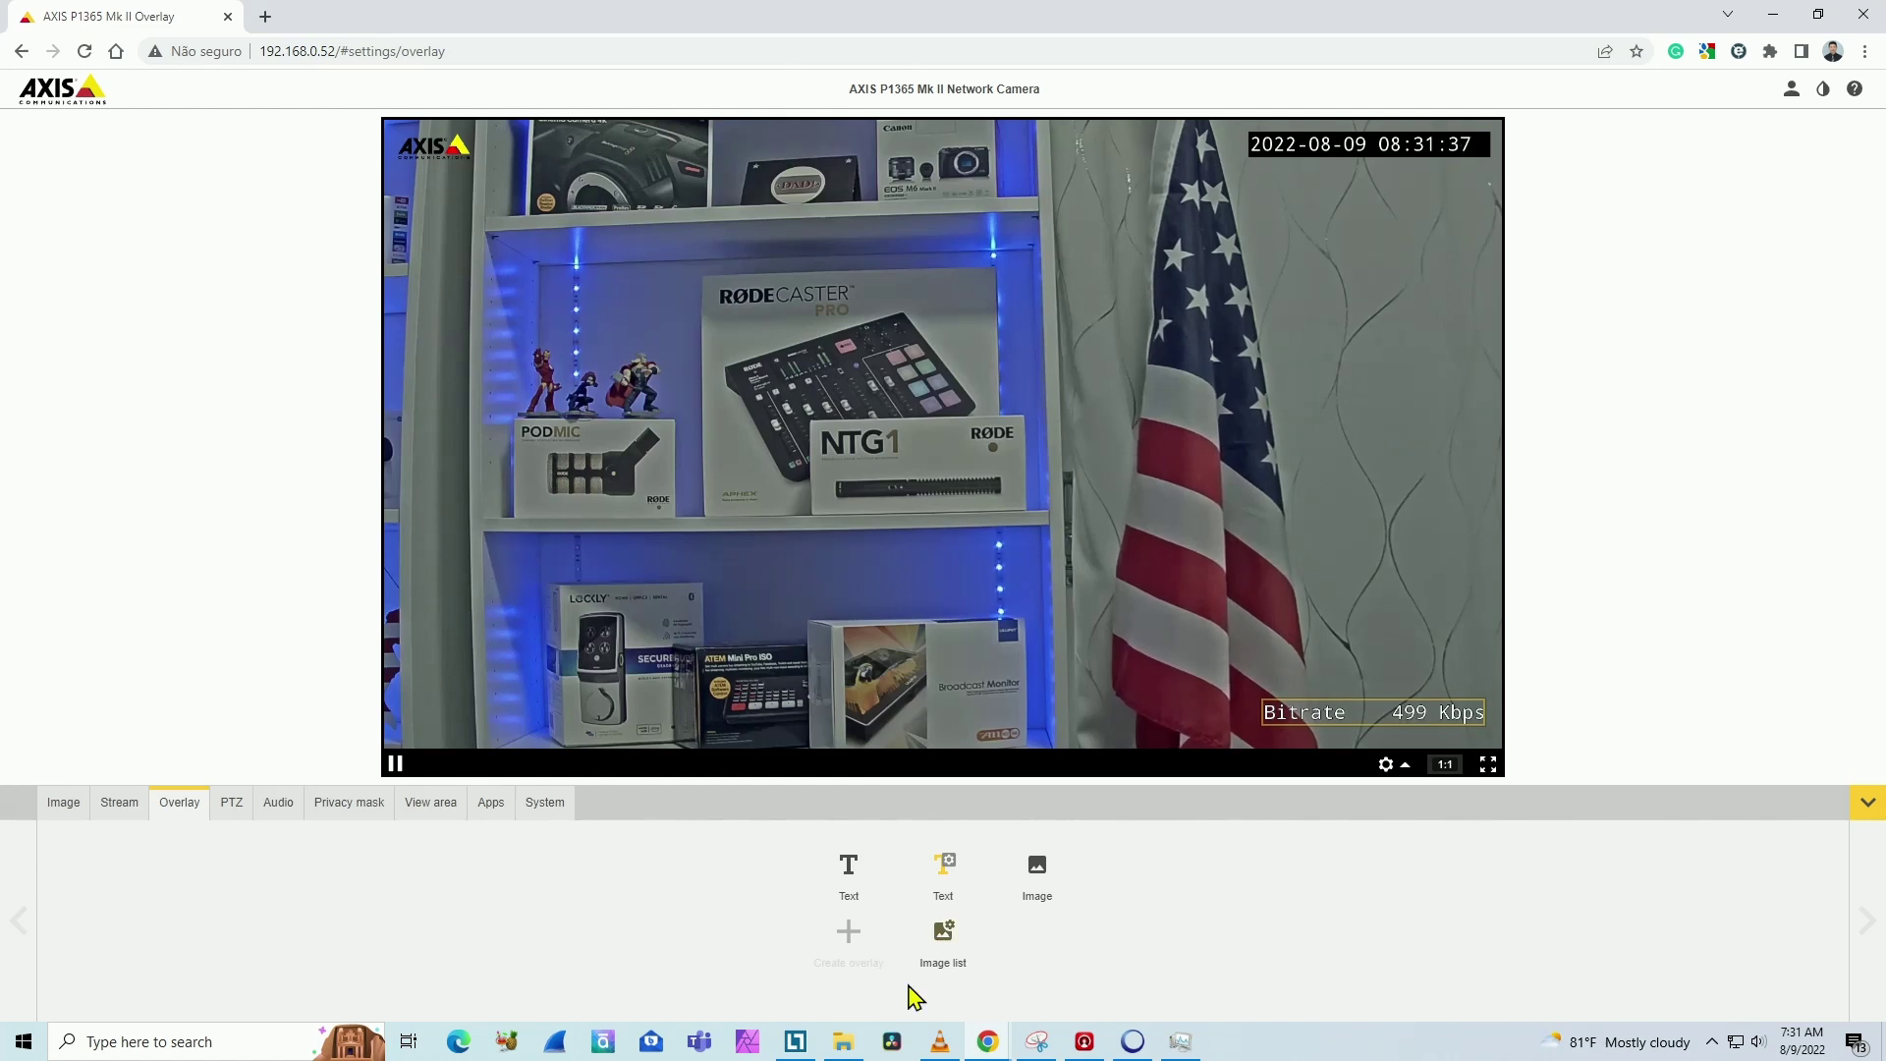
Step: Restore NetLimiter to compare Chrome and VLC download rates, each around 456 Kbit
left_click(789, 1049)
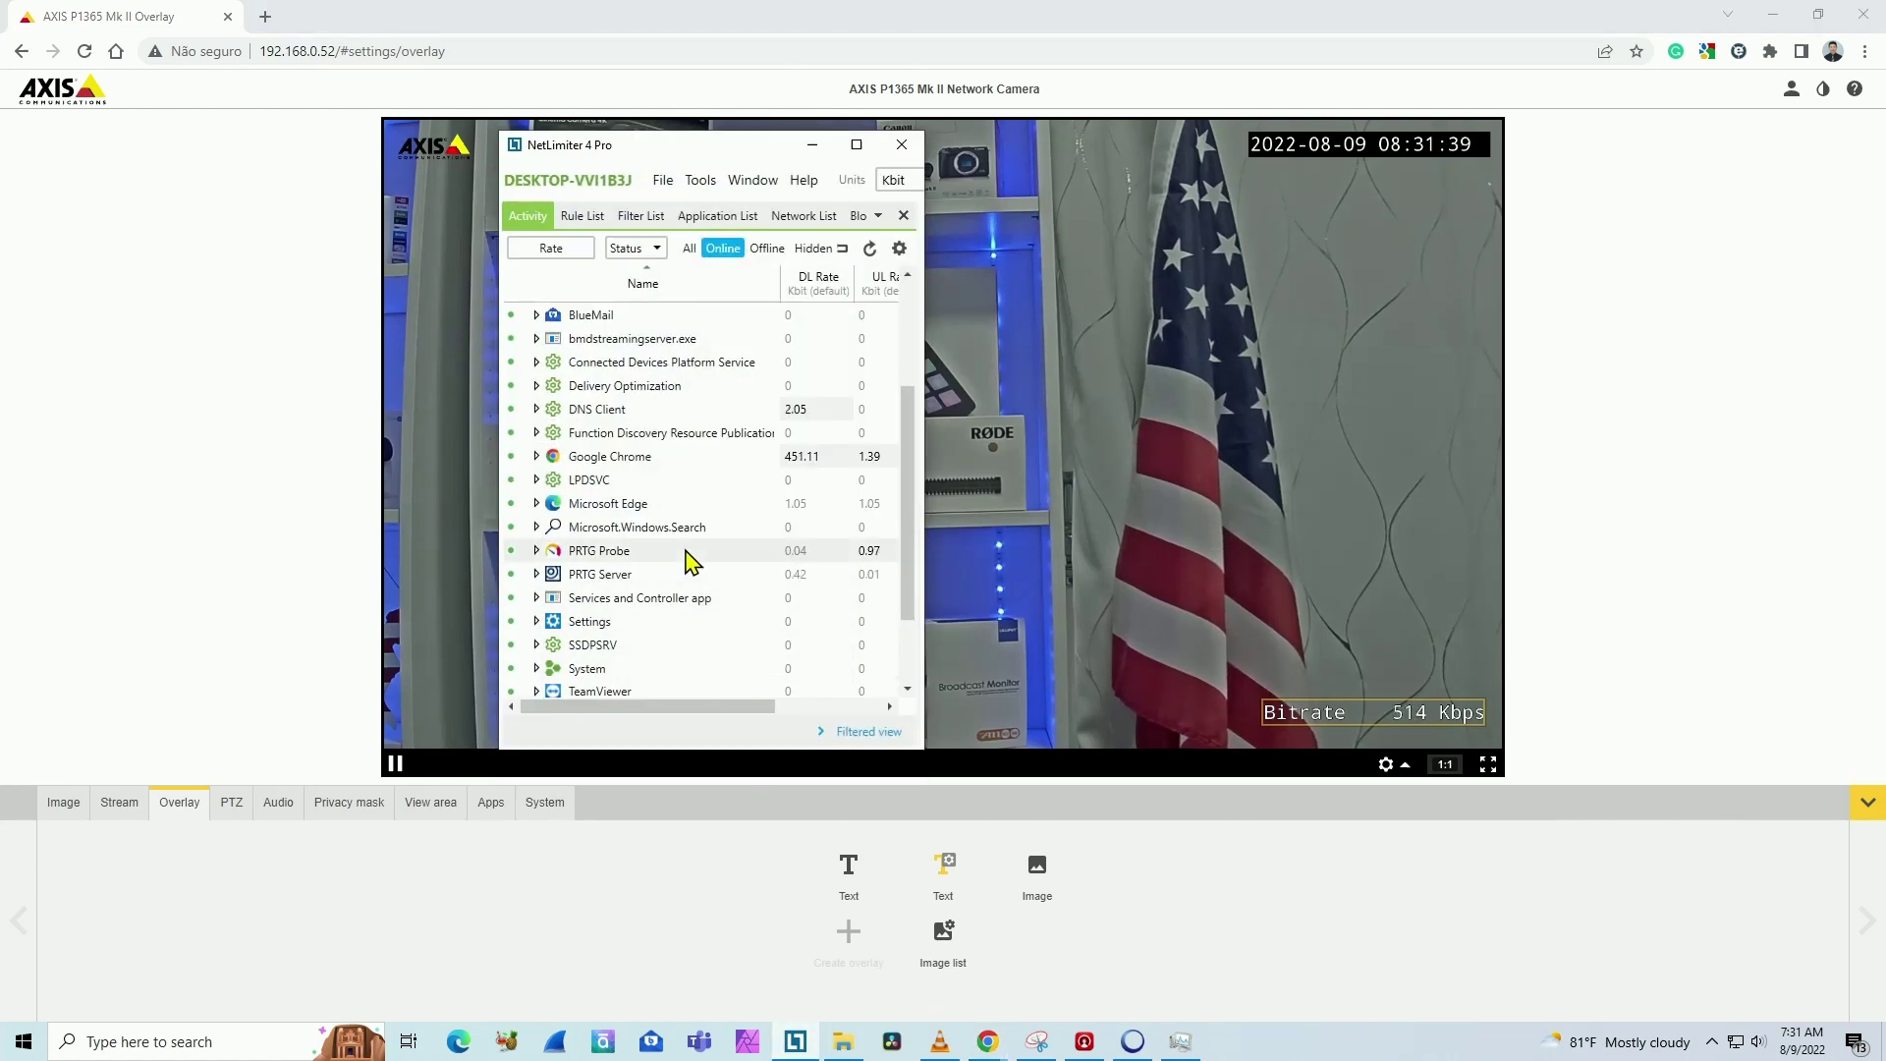